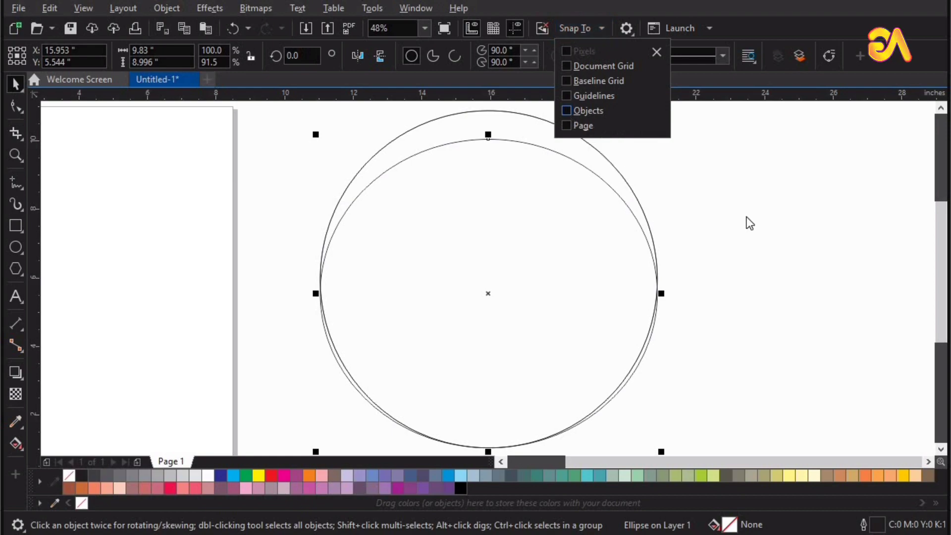
Add two progressively shorter copies of the ellipse sharing the circle's base, the first about 9.83 × 8.26 in, the second shorter.
left_click(746, 216)
left_click_drag(488, 134, 490, 159)
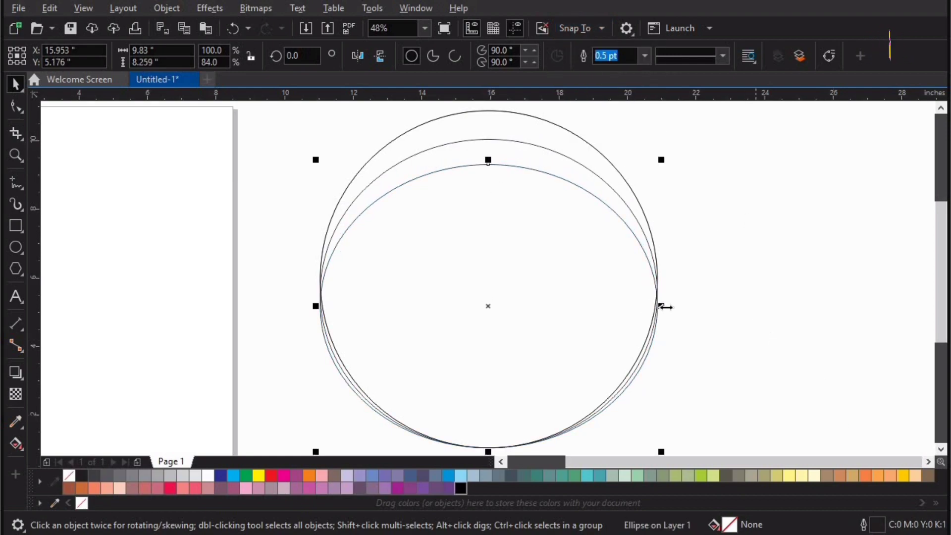
left_click_drag(657, 306, 657, 306)
left_click_drag(488, 161, 489, 192)
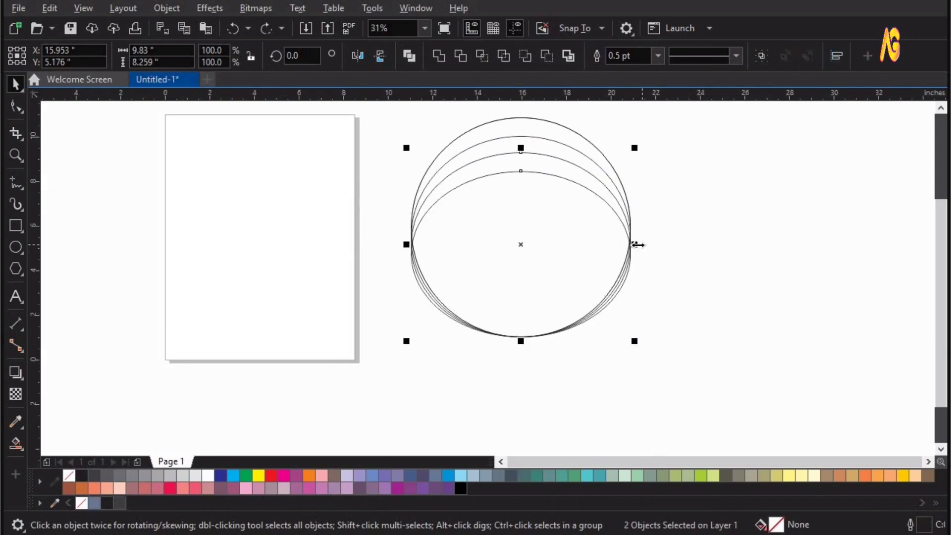
Widen the two innermost ellipses together to about 9.89 in, keeping them centred.
left_click_drag(638, 244, 639, 244)
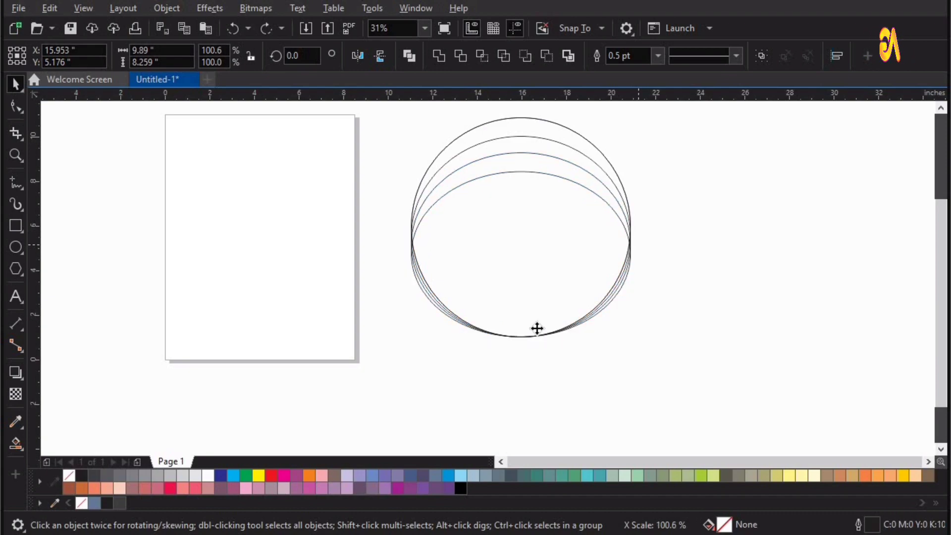
left_click_drag(522, 339, 523, 341)
key("z")
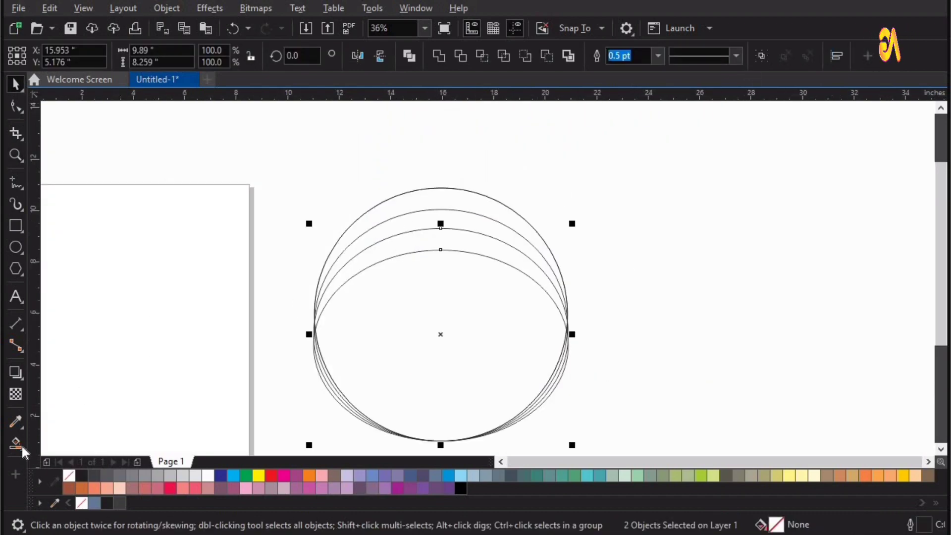
Fill the uppermost crescent and the third crescent between the ellipses with dark grey using Smart Fill.
left_click(22, 447)
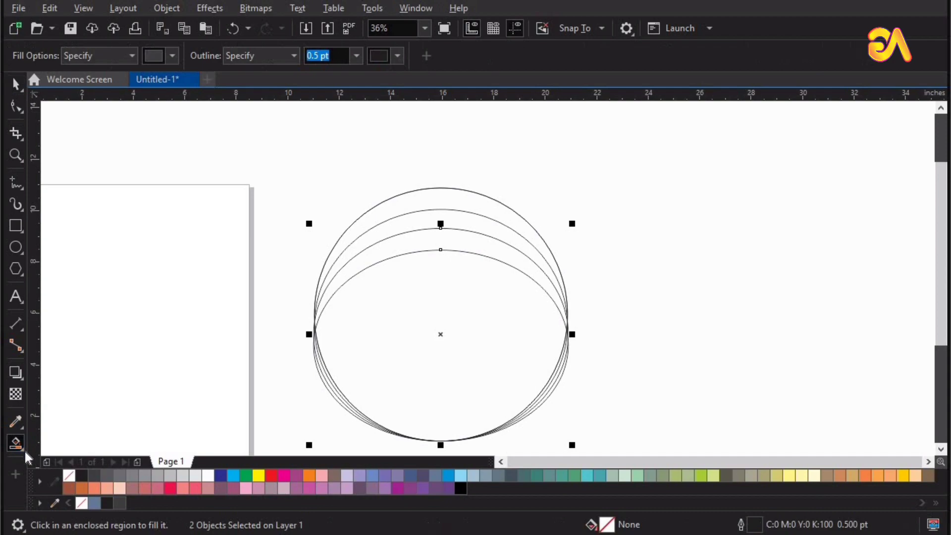
left_click(88, 460)
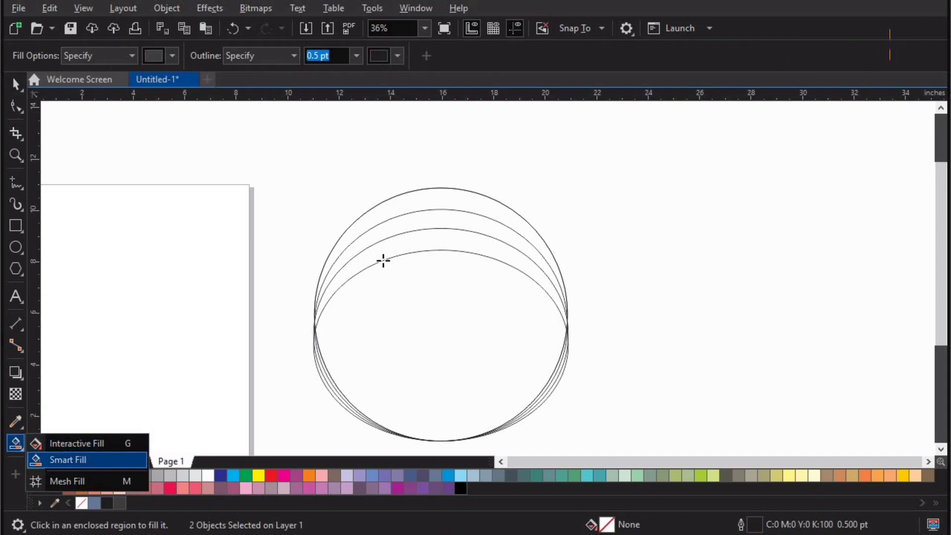
left_click(413, 198)
left_click(418, 242)
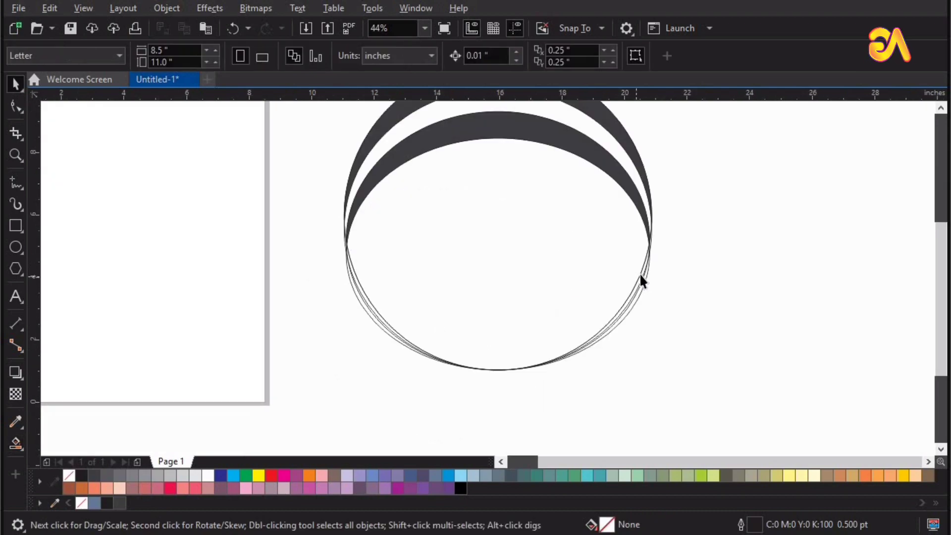
Delete the two innermost unfilled ellipses below the filled crescents, keeping the outer circle and the largest ellipse.
left_click_drag(640, 274, 506, 319)
key("ctrl+z")
left_click(450, 316)
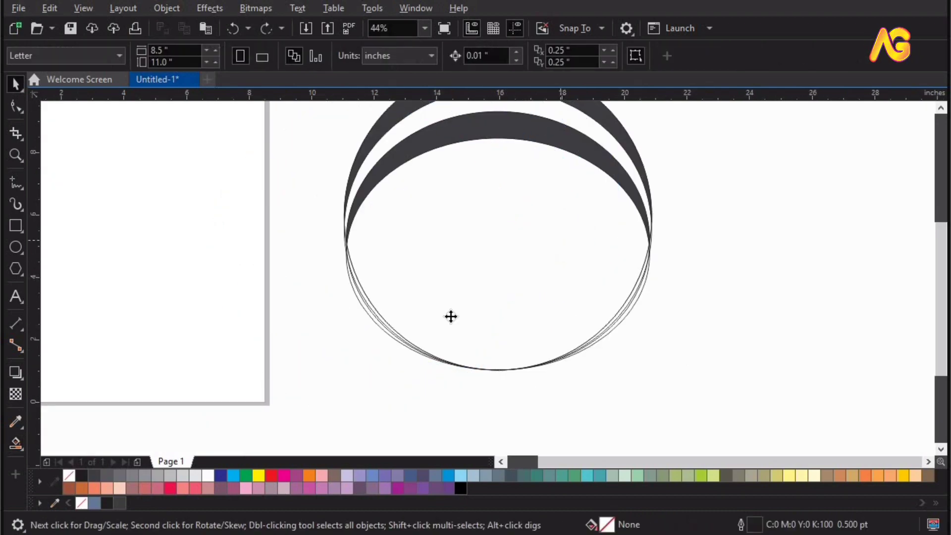
left_click_drag(630, 209, 520, 286)
key("Delete")
left_click_drag(544, 224, 505, 263)
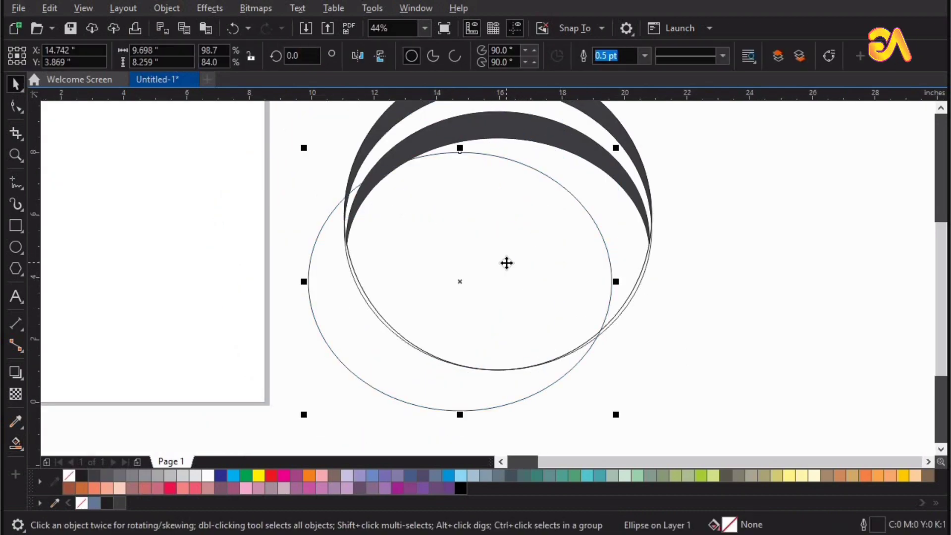
key("Delete")
left_click_drag(627, 298, 560, 290)
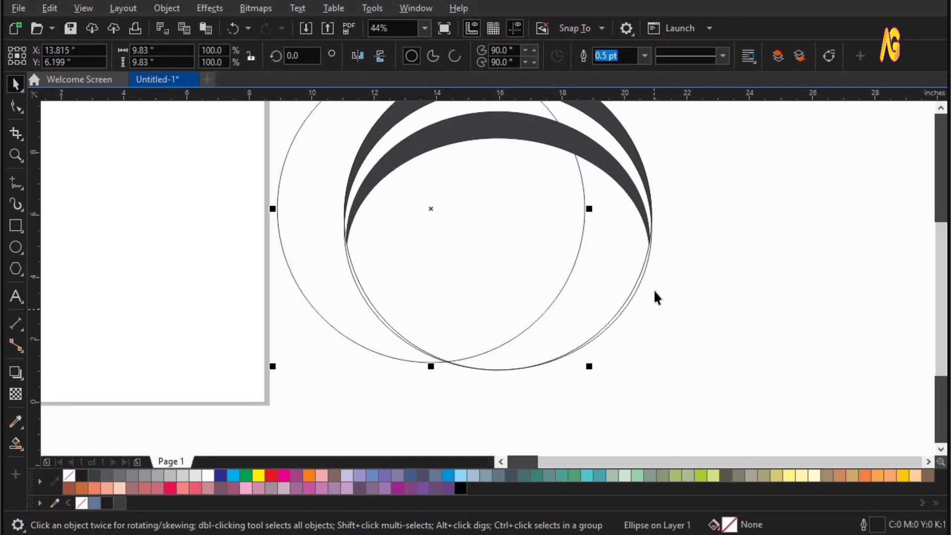
key("ctrl+z")
left_click_drag(741, 323, 737, 323)
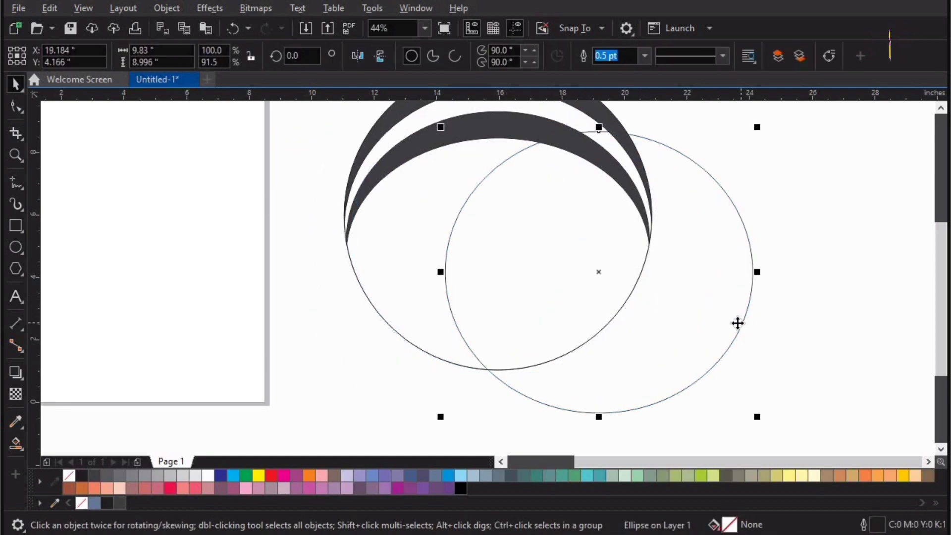
key("ctrl+z")
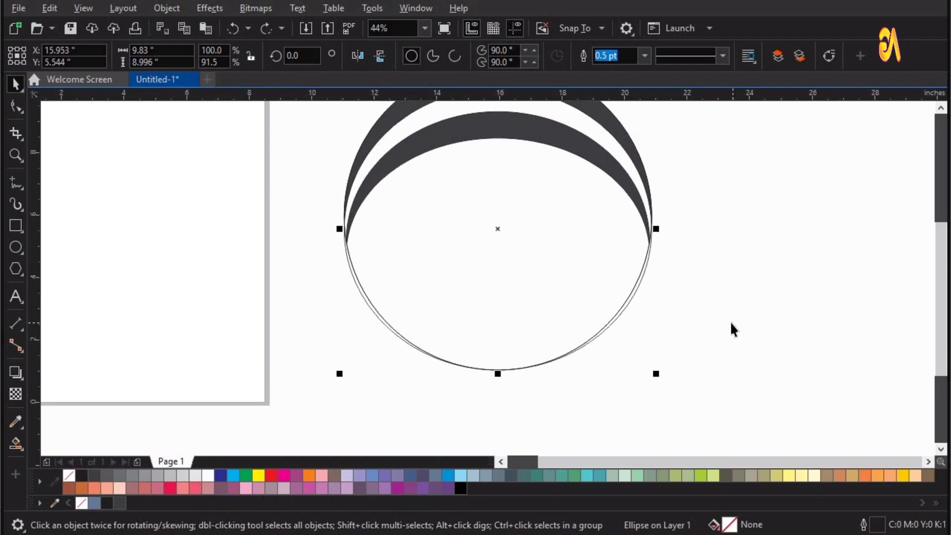
Add two smaller ellipses sharing the base point, about 9.0 × 6.53 in and about 8.52 × 5.57 in.
scroll(603, 277, "up", 1)
left_click_drag(488, 159, 493, 220)
left_click_drag(658, 337, 649, 336)
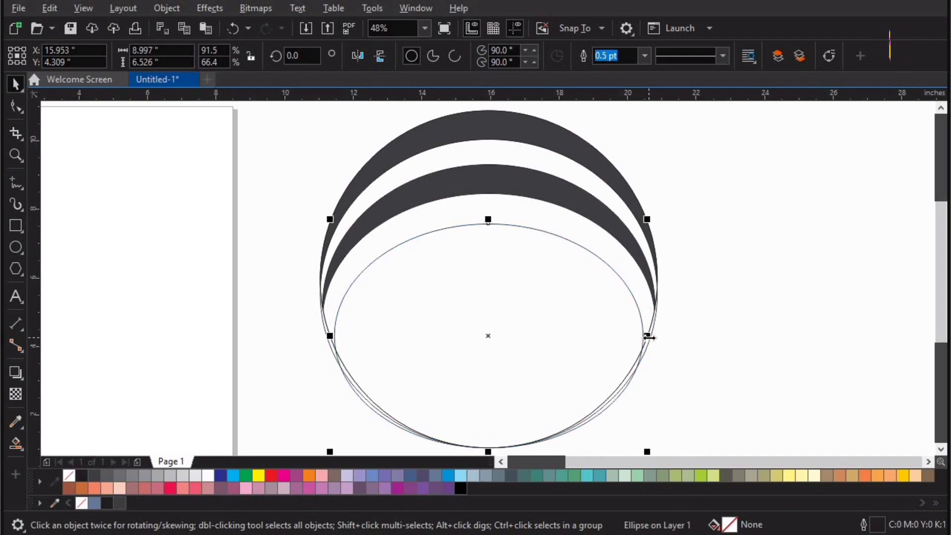
left_click_drag(489, 219, 492, 251)
left_click_drag(646, 352, 638, 352)
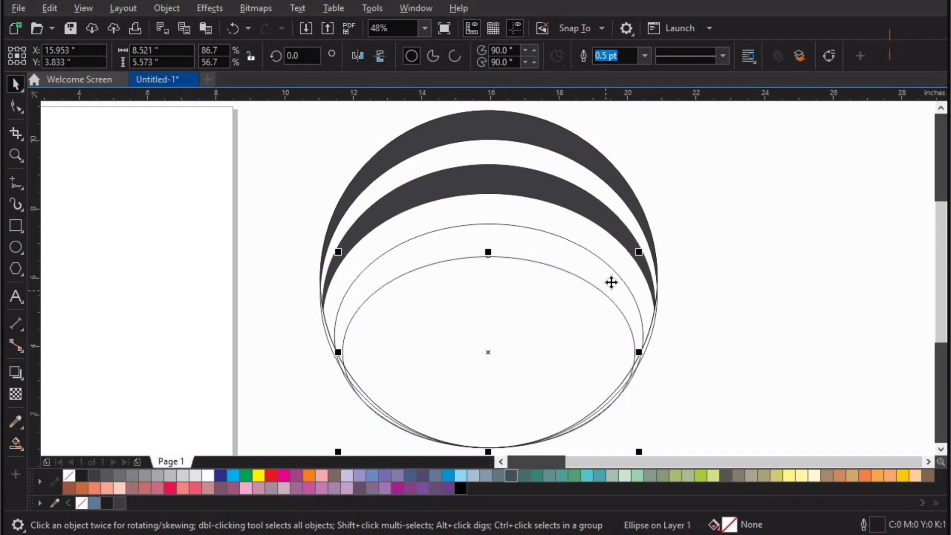
Narrow the two new ellipses together, the larger to about 8.82 in wide, and Smart Fill the band between them.
left_click(635, 332)
left_click(633, 339, "shift")
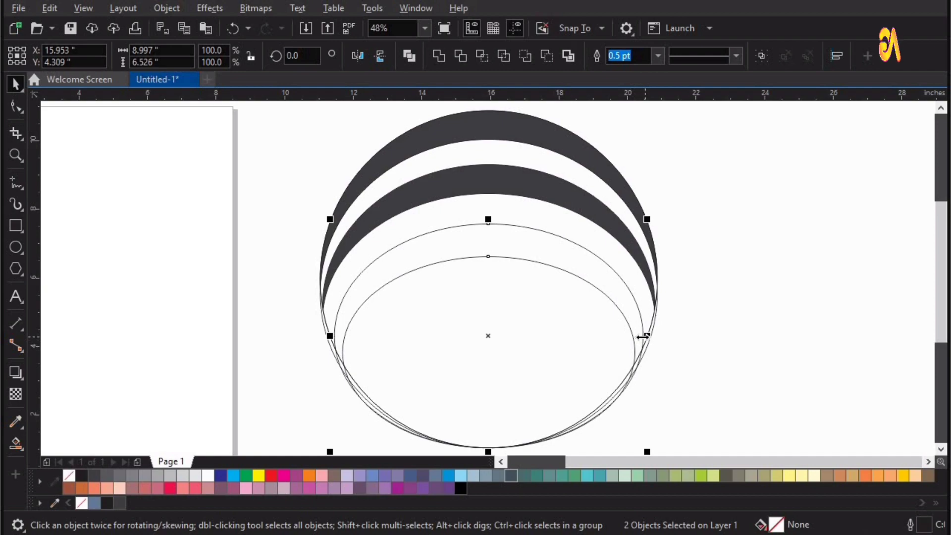
left_click_drag(642, 336, 639, 336)
left_click(506, 252)
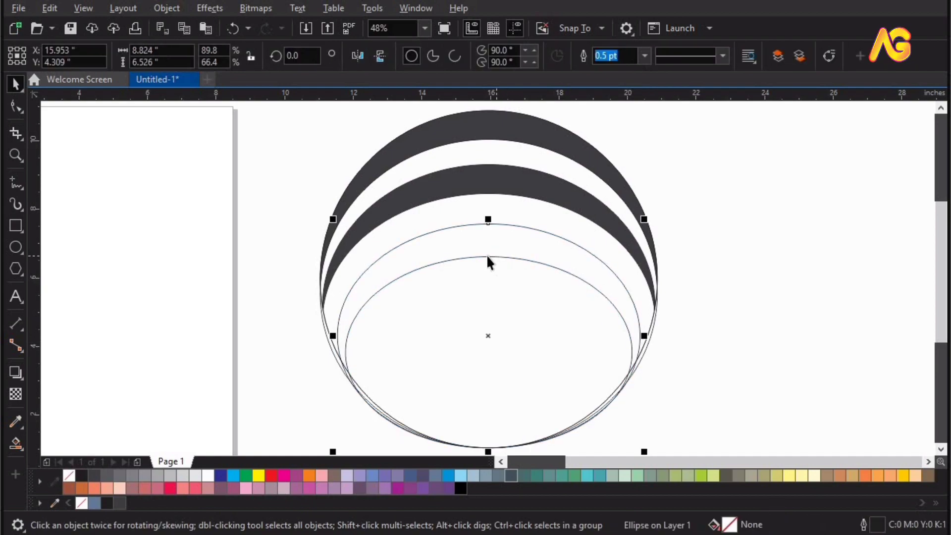
left_click(488, 256)
left_click_drag(489, 251, 489, 251)
left_click(15, 445)
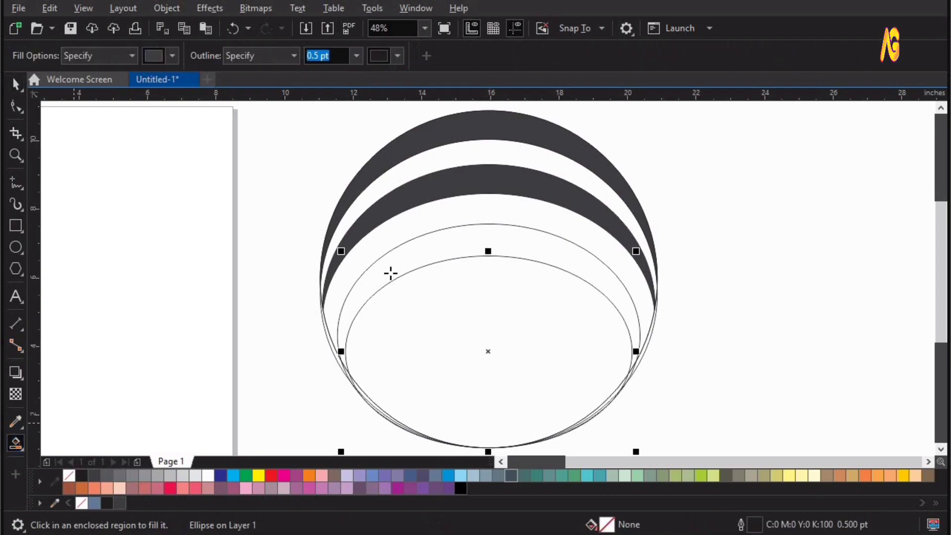
left_click(363, 281)
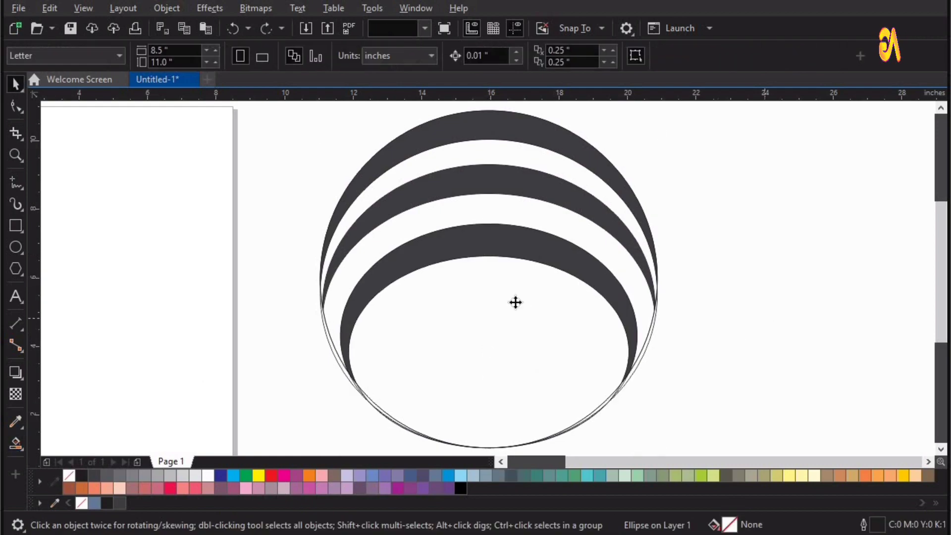
Add a centred reduced copy of the innermost ellipse, about 6.59 × 4.51 in, and align its bottom with the larger ellipse.
left_click(514, 302)
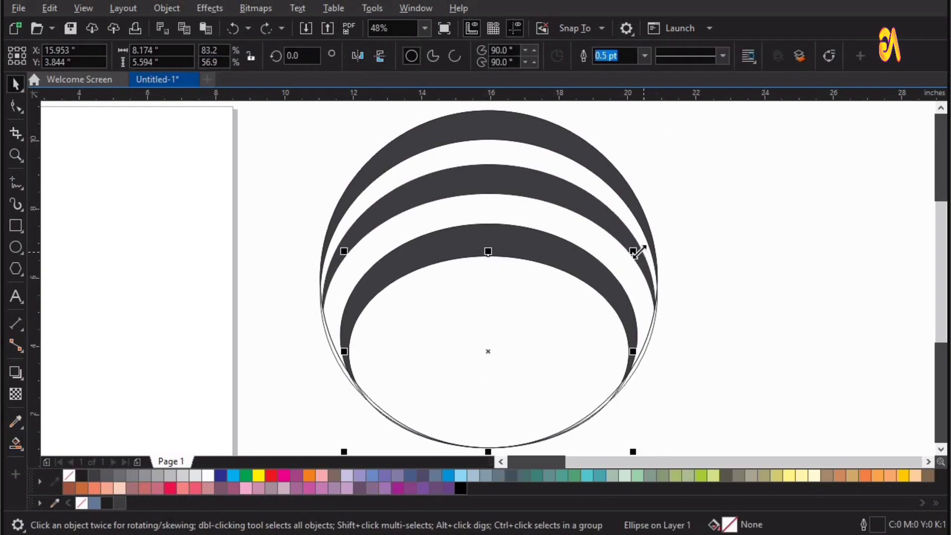
left_click_drag(638, 251, 642, 276)
left_click_drag(272, 227, 837, 534)
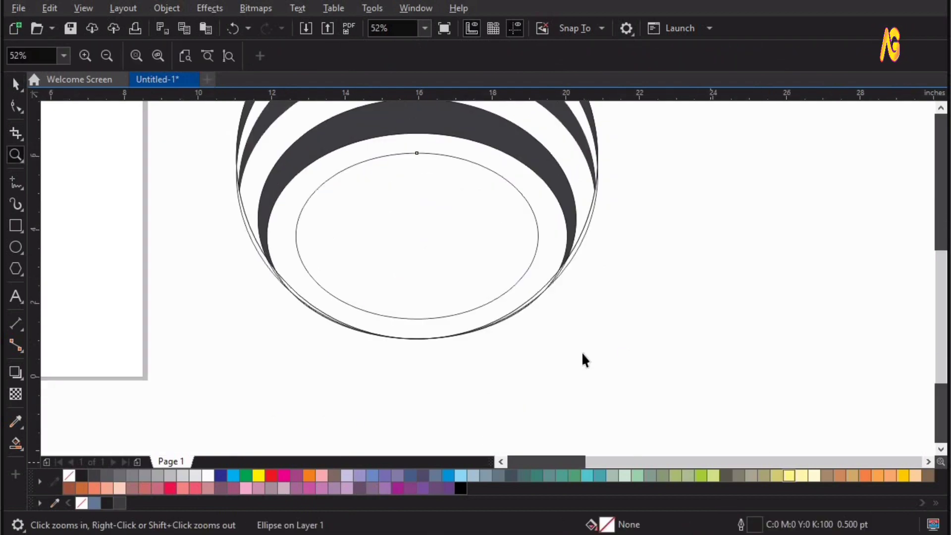
left_click(457, 324, "shift")
key("b")
left_click(432, 268)
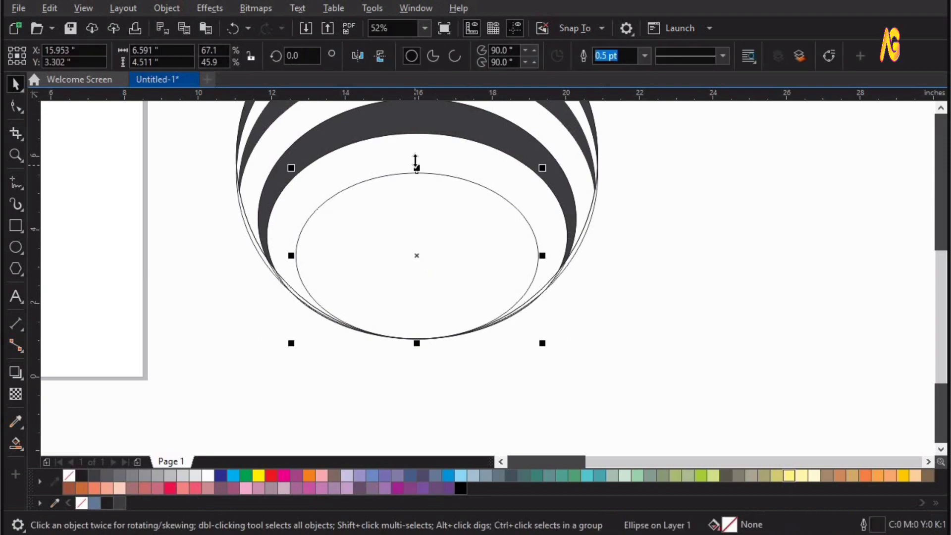
Add an inner ellipse about 5.91 × 4.03 in sharing the same base, and Smart Fill the band between the two.
left_click_drag(415, 161, 416, 190)
left_click_drag(543, 264, 531, 266)
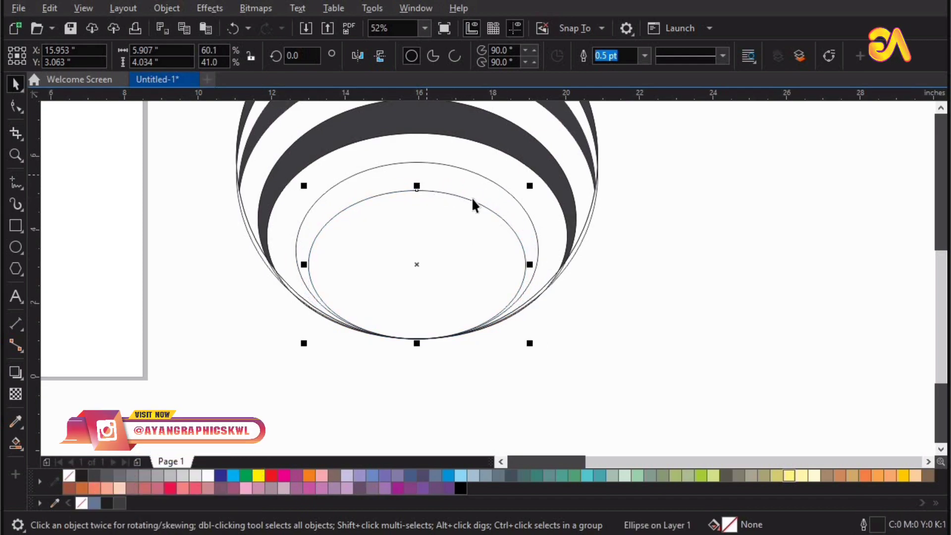
left_click(475, 191, "shift")
left_click(683, 292)
key("F4")
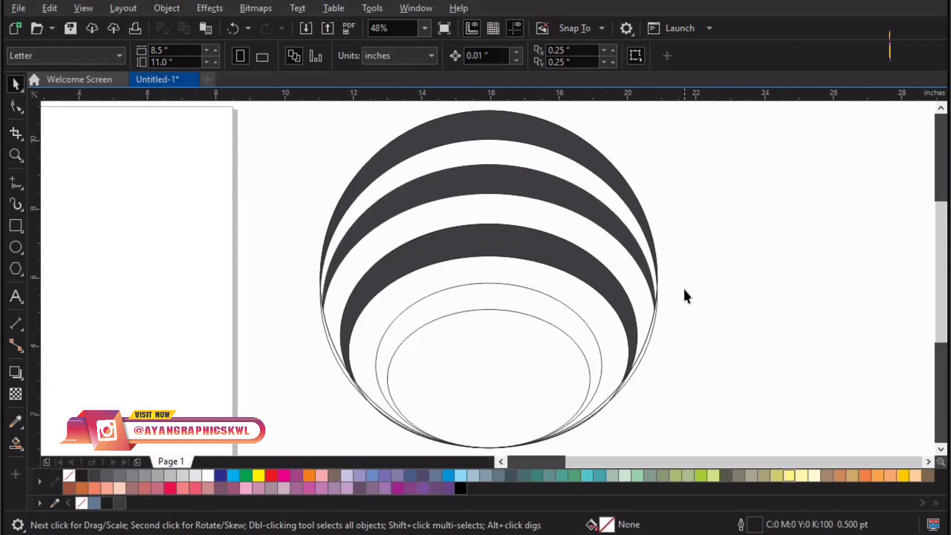
left_click(16, 442)
left_click(520, 301)
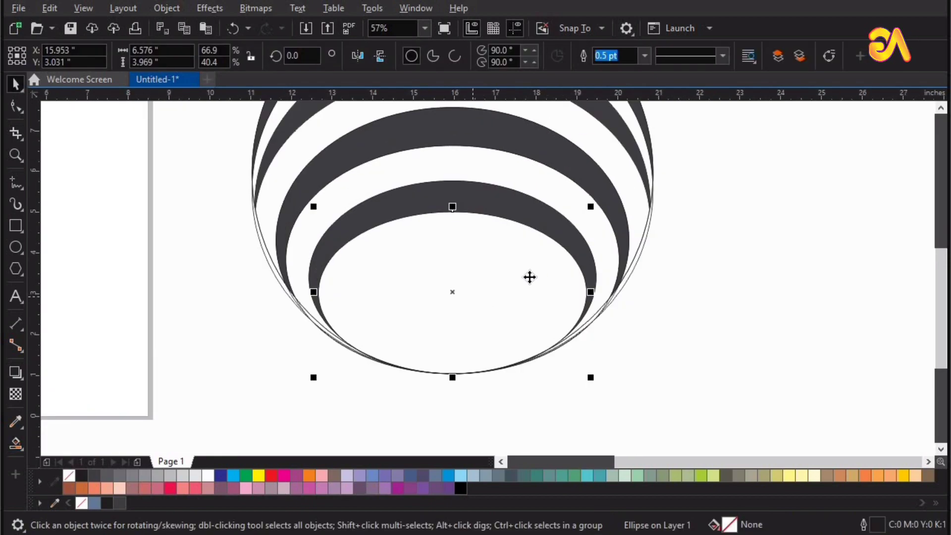
Add a reduced copy of the innermost ellipse, about 5.46 × 3.30 in, and move it down toward the base.
left_click(530, 275)
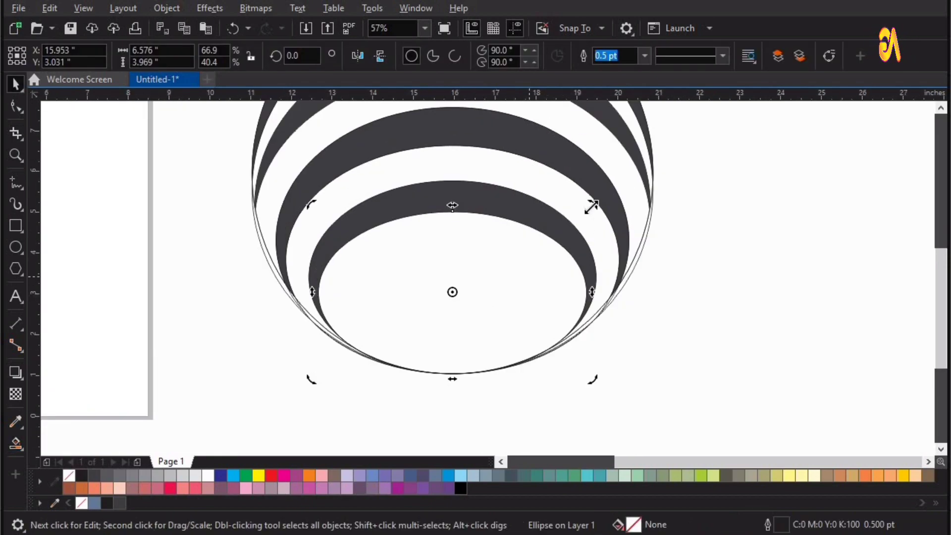
left_click(592, 207)
left_click_drag(591, 206, 588, 219)
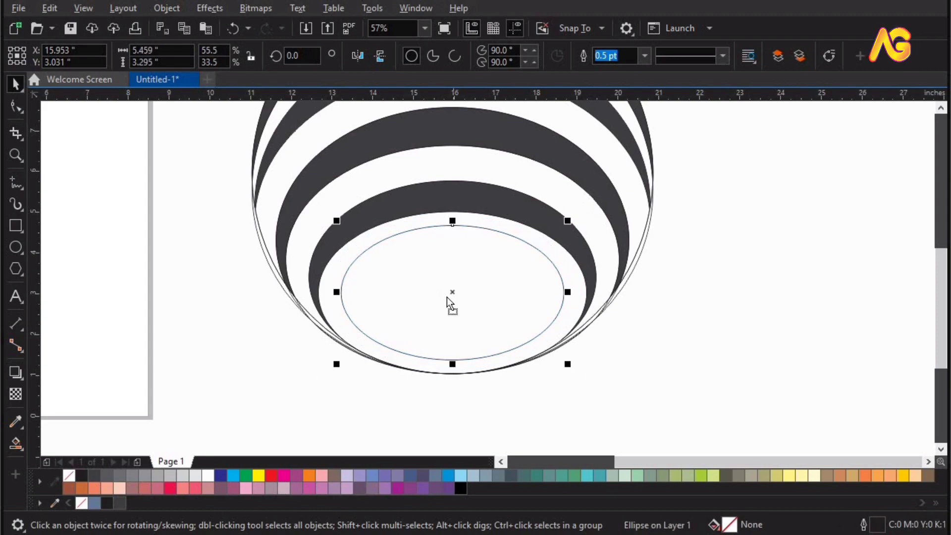
left_click_drag(447, 296, 450, 301)
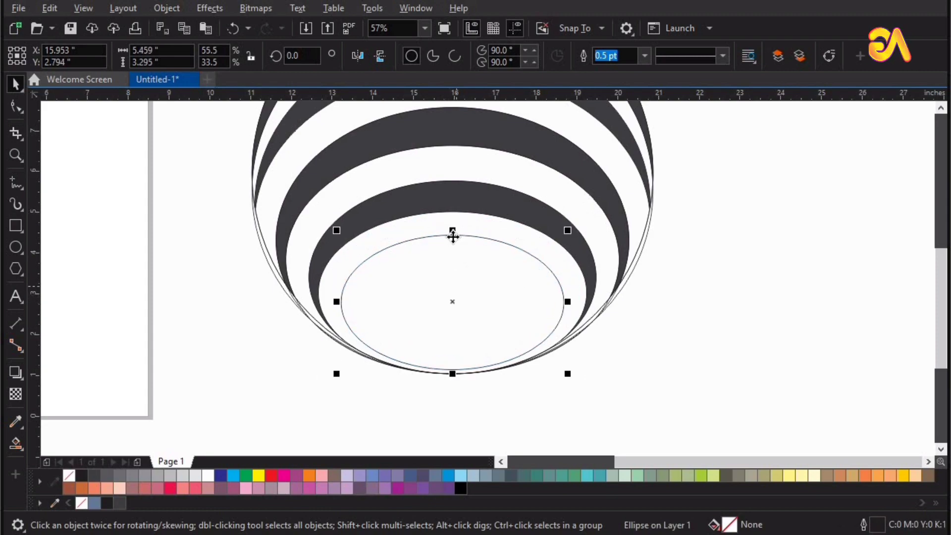
Add an ellipse about 4.65 × 2.66 in inside the last one and Smart Fill the band between them.
left_click_drag(452, 232, 553, 314)
key("z")
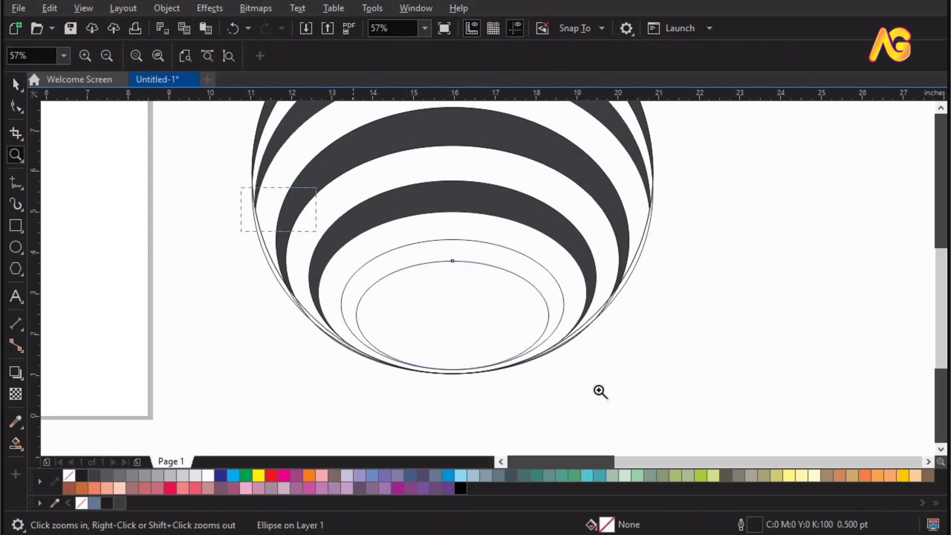
left_click(600, 391)
key("space")
left_click_drag(616, 283, 617, 281)
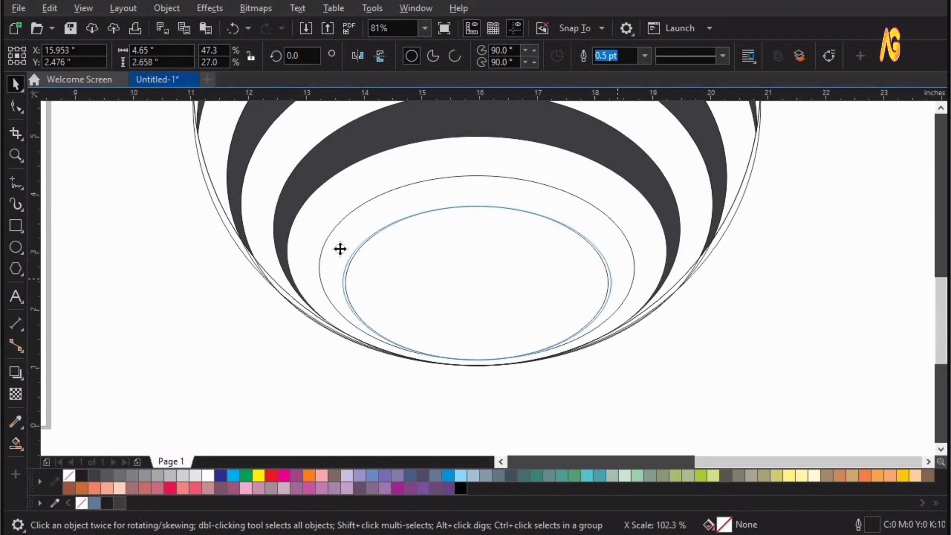
left_click(16, 443)
left_click(479, 191)
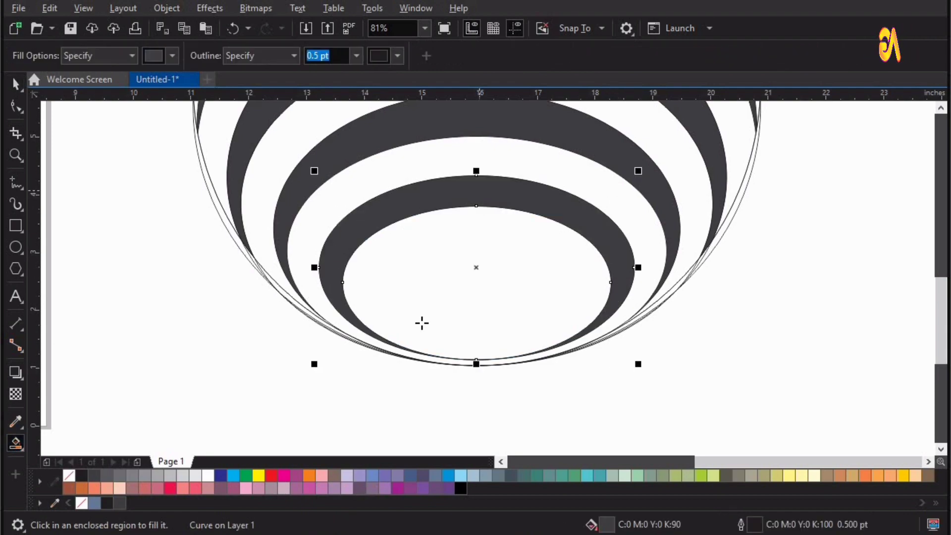
key("space")
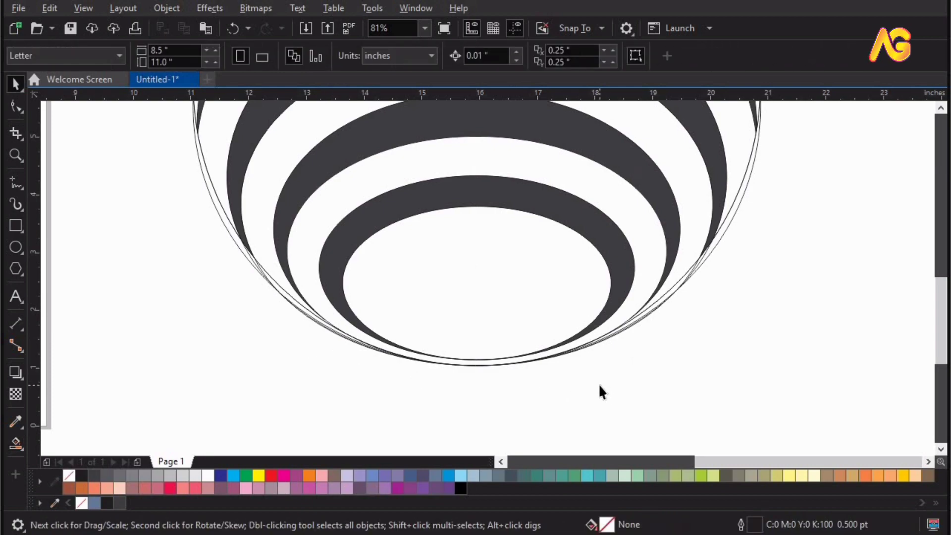
Delete the outer construction circle and the large ellipse outlines around the upper bands.
scroll(598, 383, "down", 3)
left_click_drag(657, 294, 722, 298)
key("Delete")
left_click_drag(657, 293, 725, 295)
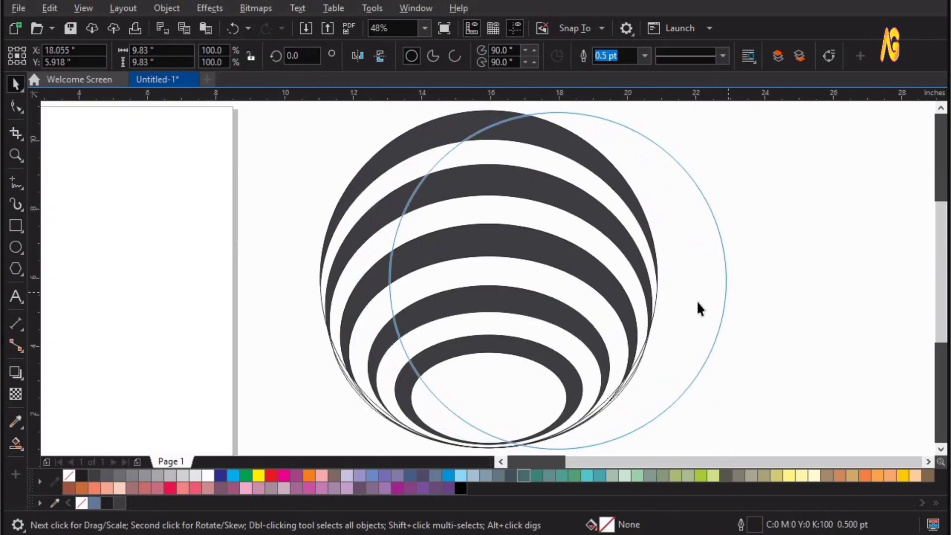
key("Delete")
left_click_drag(640, 355, 712, 385)
key("Delete")
key("Delete")
Delete the construction ellipses around the lower bands and undo the accidental removal of the fourth filled band.
left_click_drag(611, 404, 644, 411)
key("Delete")
key("Delete")
left_click_drag(585, 415, 640, 444)
key("Delete")
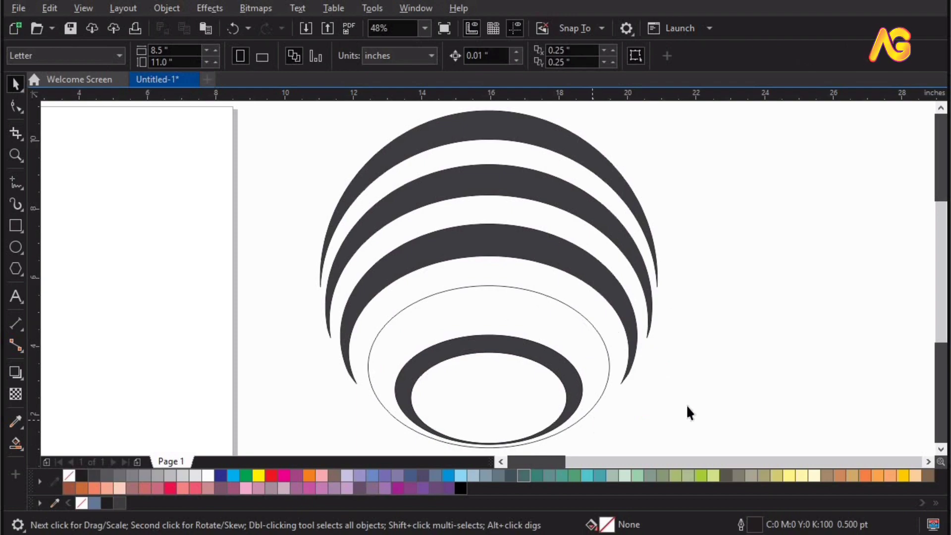
key("ctrl+z")
key("ctrl+z")
Delete the last leftover ellipse outlines, including the one inside the lowest band, and select all five filled bands.
left_click(581, 431)
left_click_drag(567, 427, 639, 451)
key("Delete")
left_click_drag(479, 379, 673, 368)
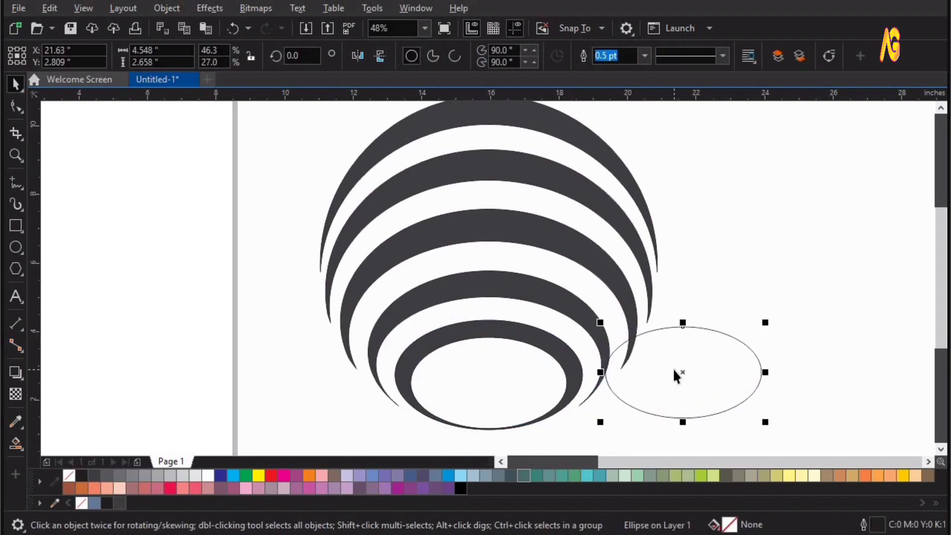
key("ctrl+z")
key("F4")
key("ctrl+a")
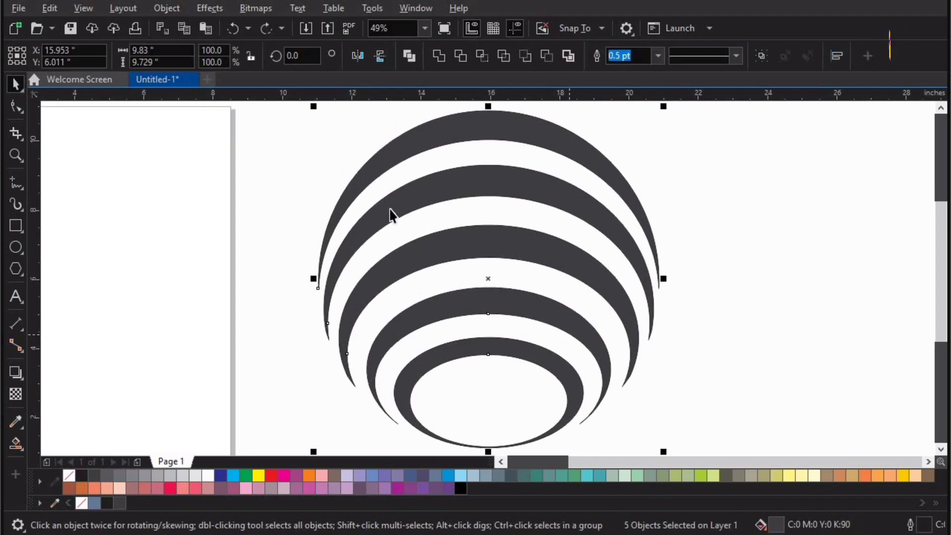
Combine the five selected bands into a single curve object.
scroll(570, 334, "down", 1)
left_click_drag(672, 436, 393, 179)
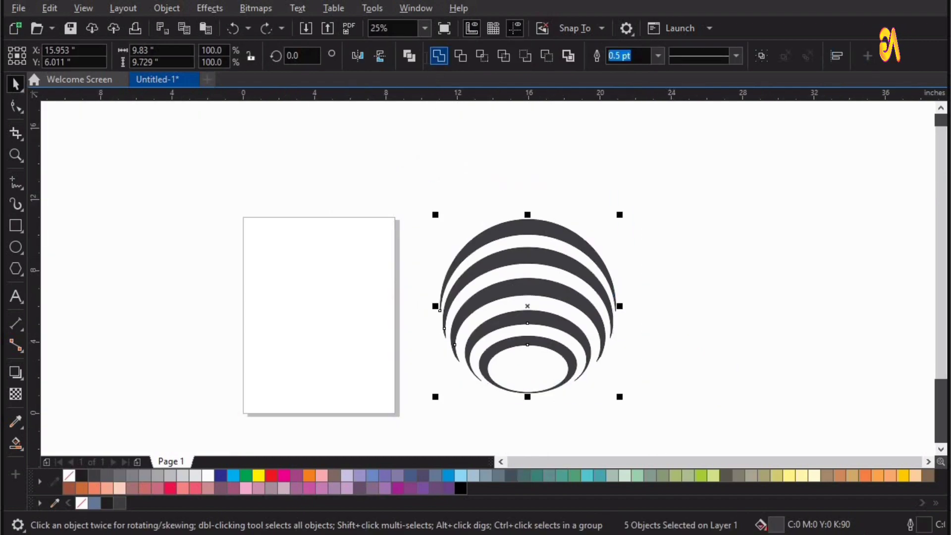
key("ctrl+l")
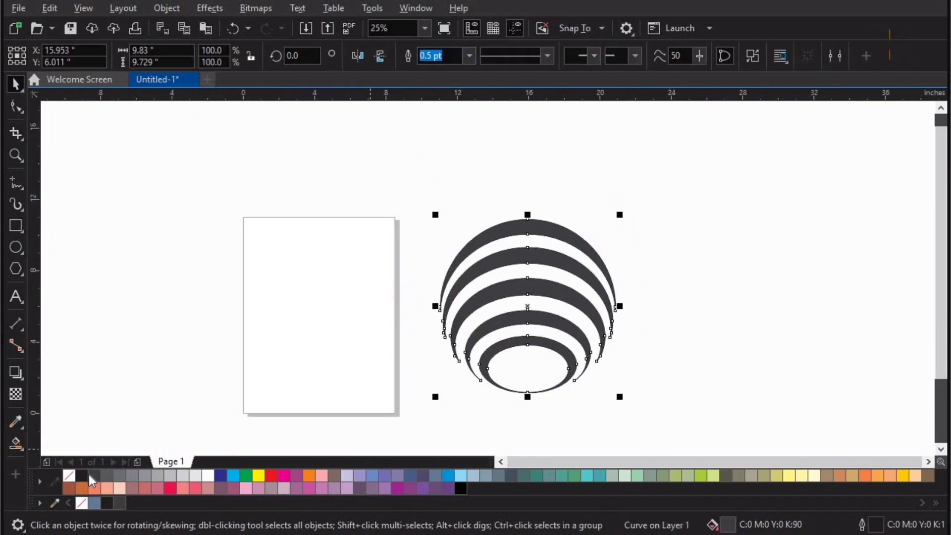
Remove the fill from the combined bands and give them a thin 90% black outline.
left_click(39, 481)
left_click(74, 274)
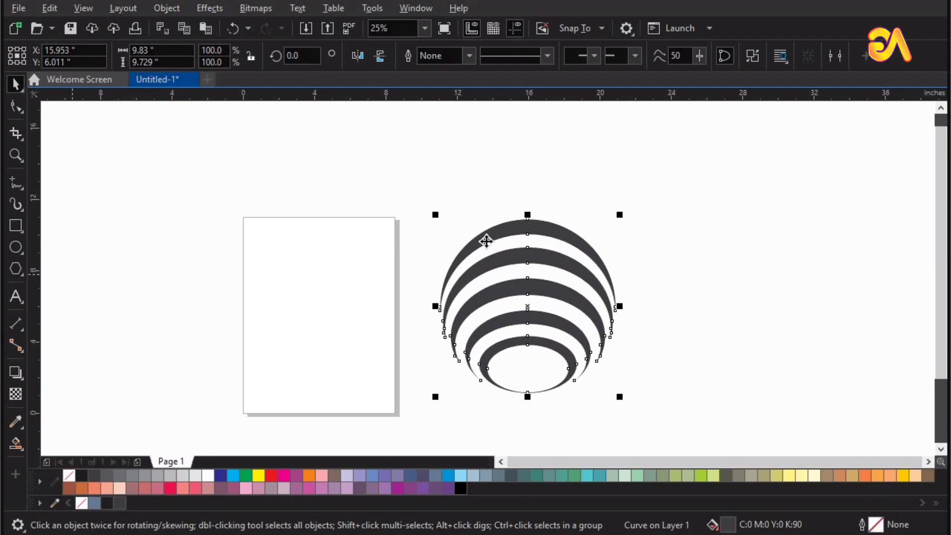
left_click(39, 480)
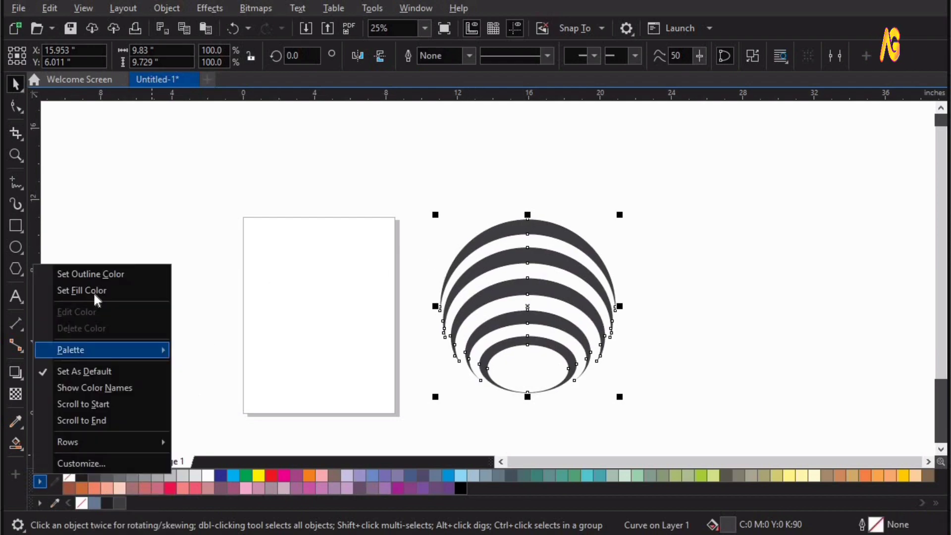
left_click(79, 289)
left_click(40, 481)
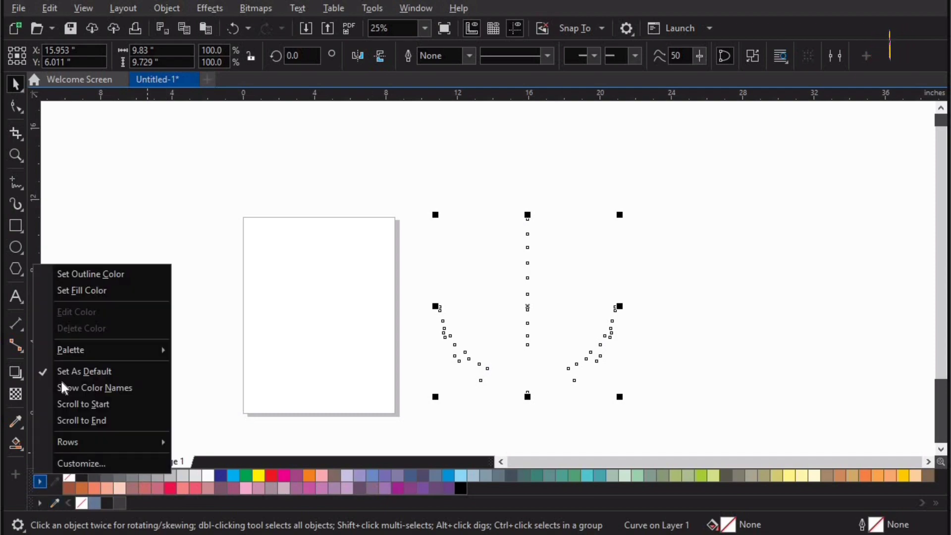
left_click(73, 273)
right_click(82, 477)
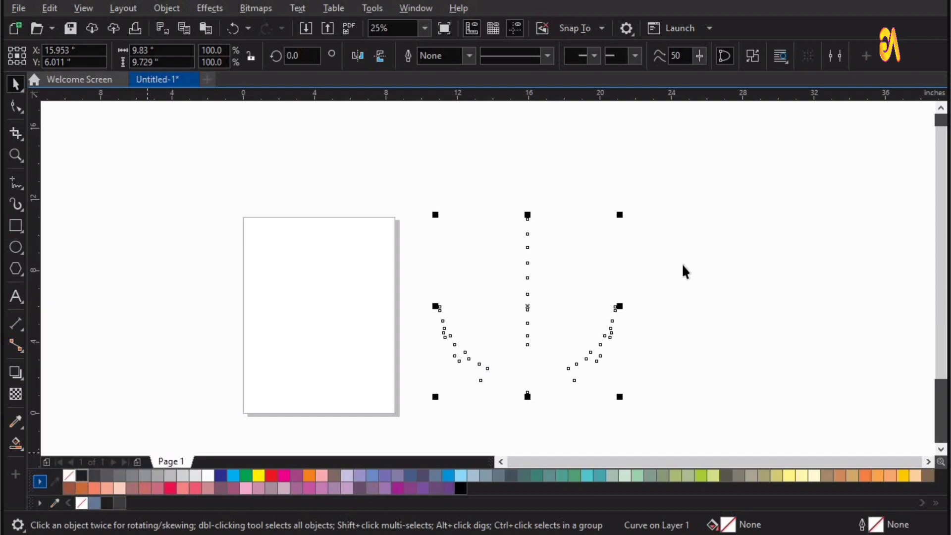
Try 30% black and blue fills on the combined bands.
key("z")
left_click_drag(443, 198, 630, 385)
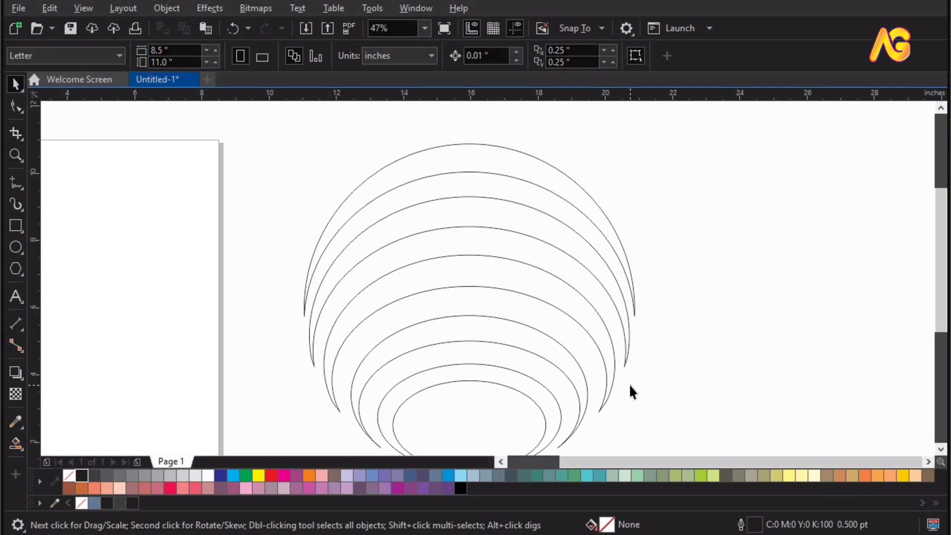
key("F4")
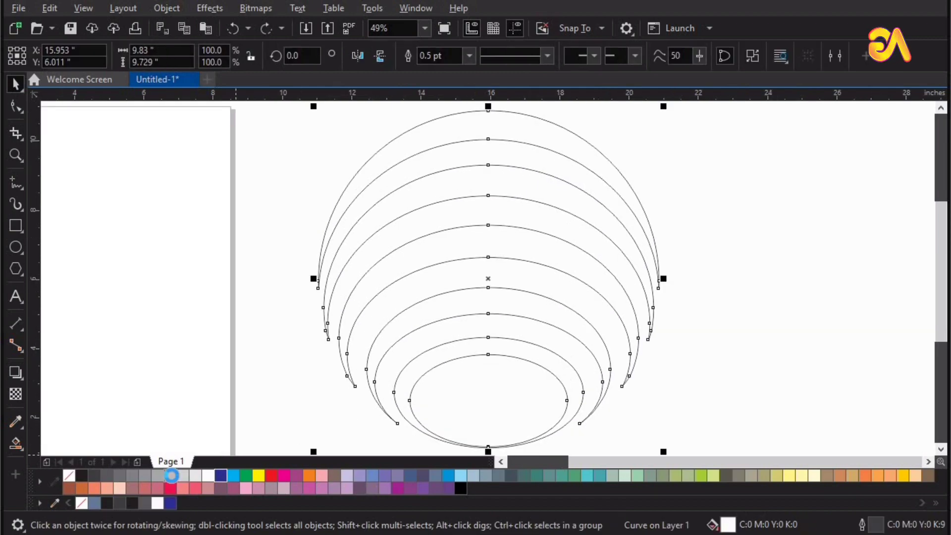
left_click(172, 476)
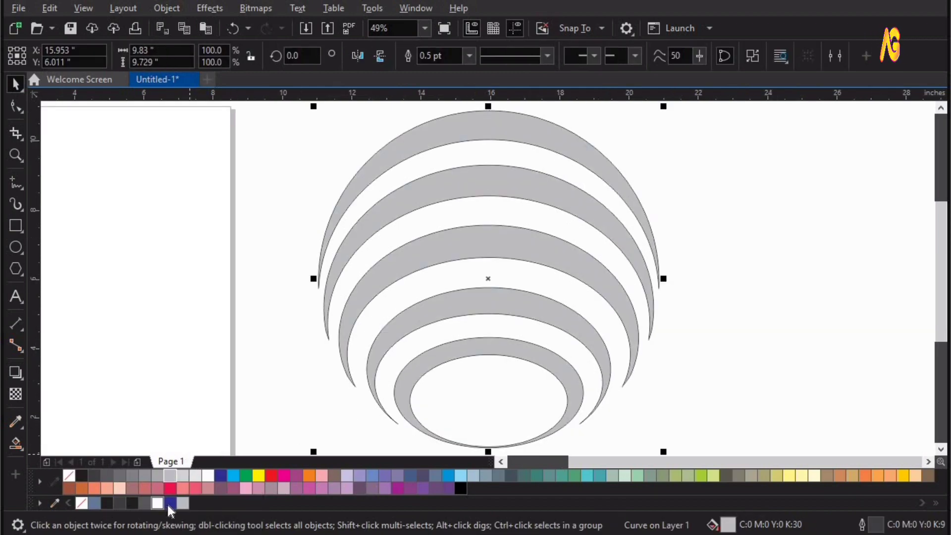
key("z")
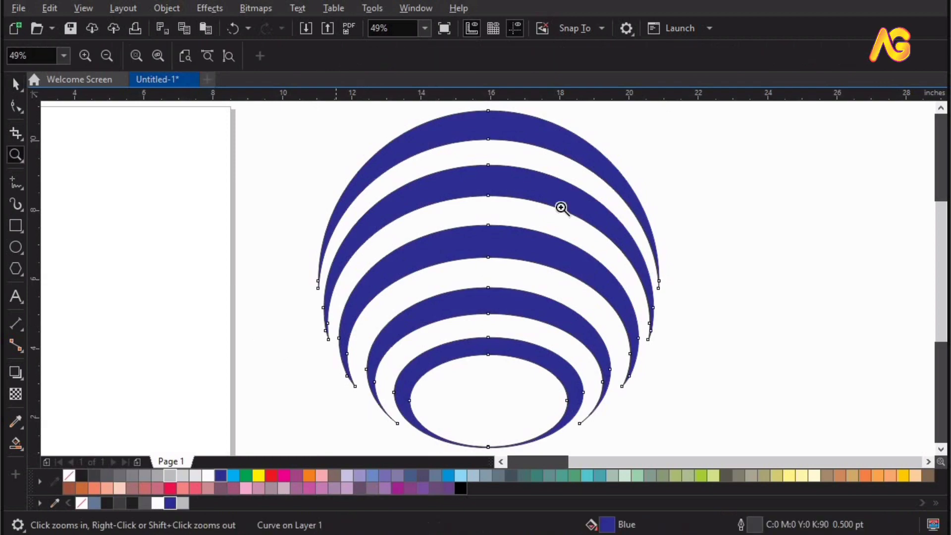
left_click_drag(259, 346, 700, 110)
key("F4")
left_click_drag(273, 316, 717, 121)
left_click_drag(342, 166, 596, 263)
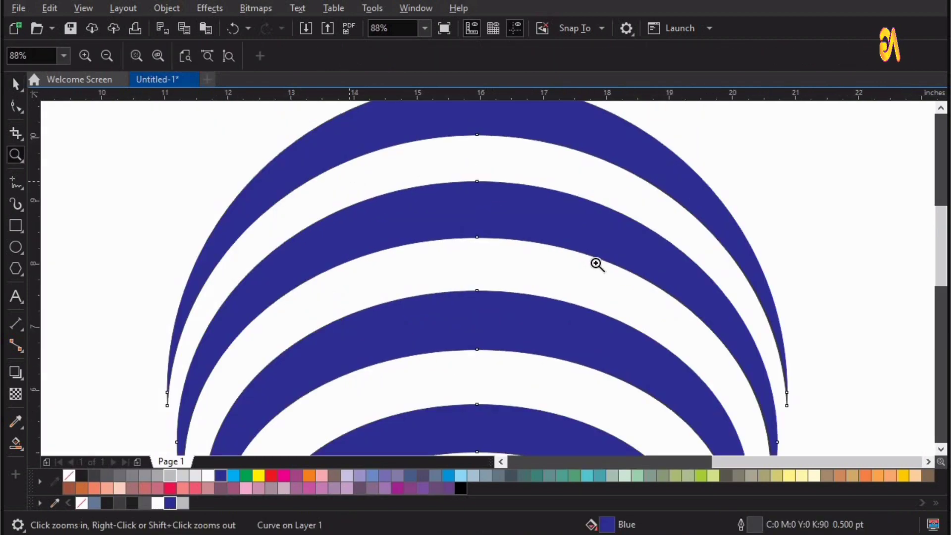
Set the combined bands' outline width to 2.0 pt and fill them with 40% black.
key("space")
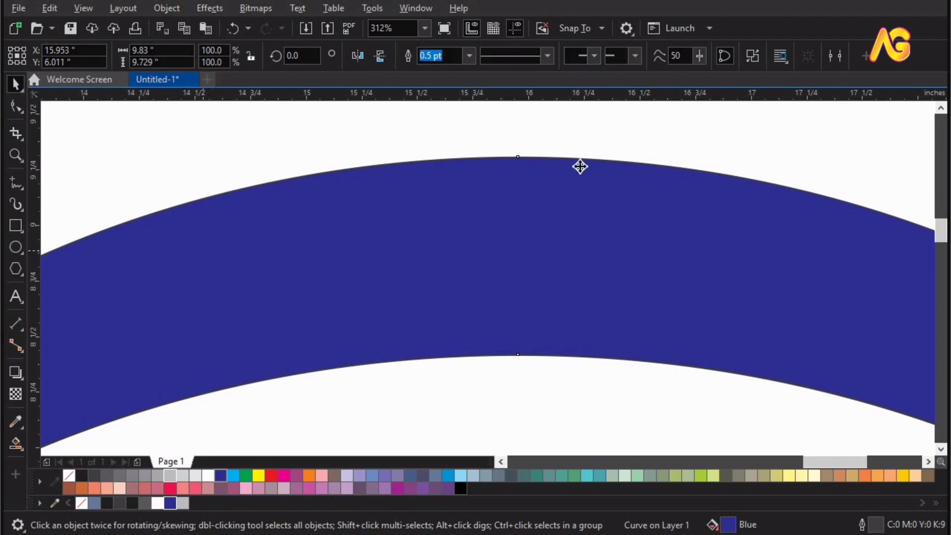
left_click(583, 194)
left_click(468, 56)
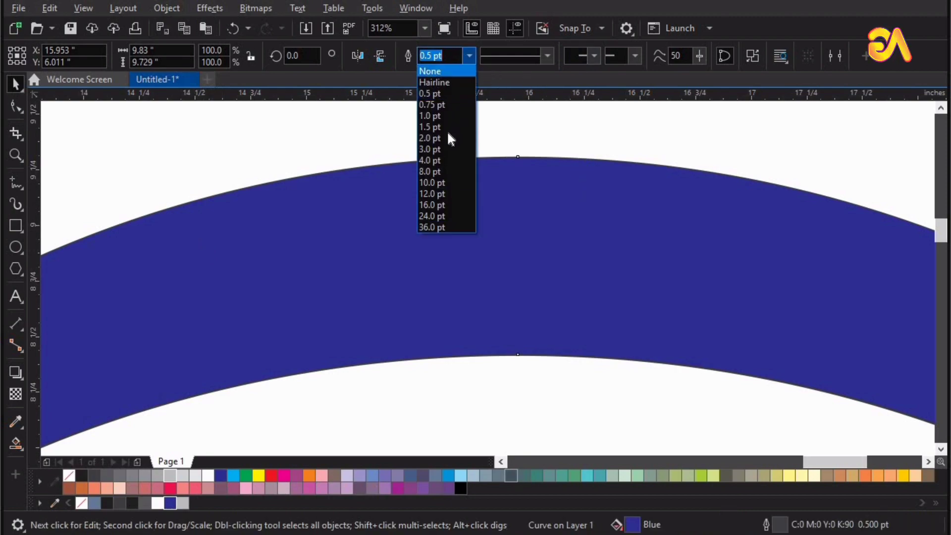
left_click(430, 138)
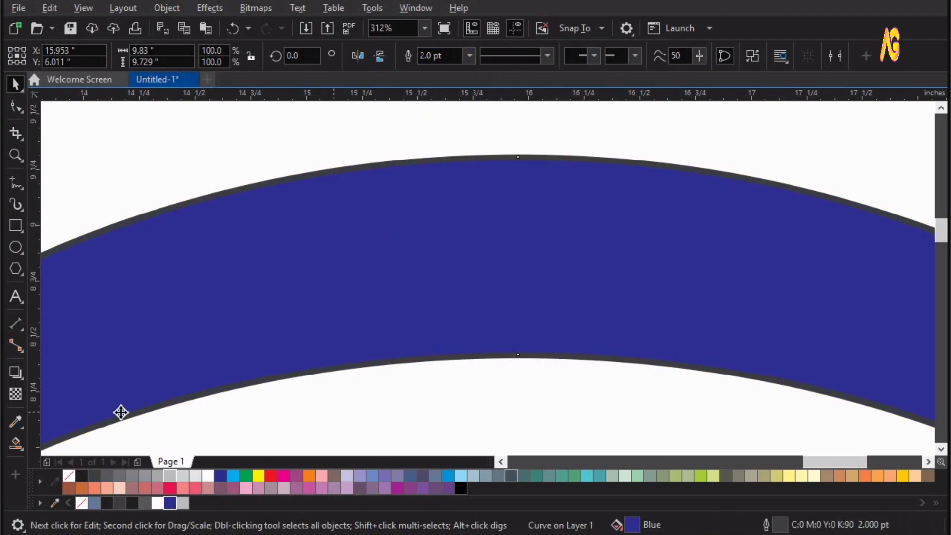
left_click_drag(160, 477, 185, 212)
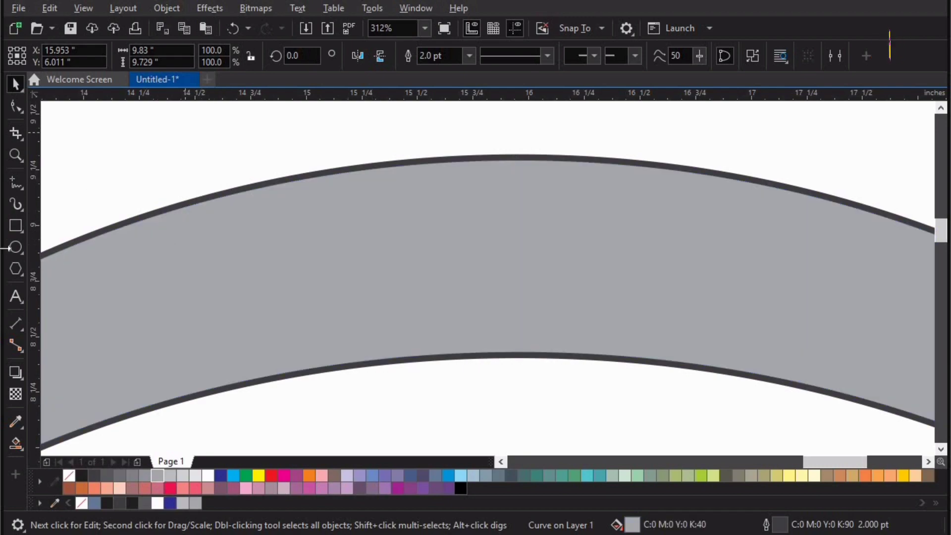
Draw a circle about 0.87 in wide at the crest of the second band and enlarge it slightly to span the band.
left_click(575, 28)
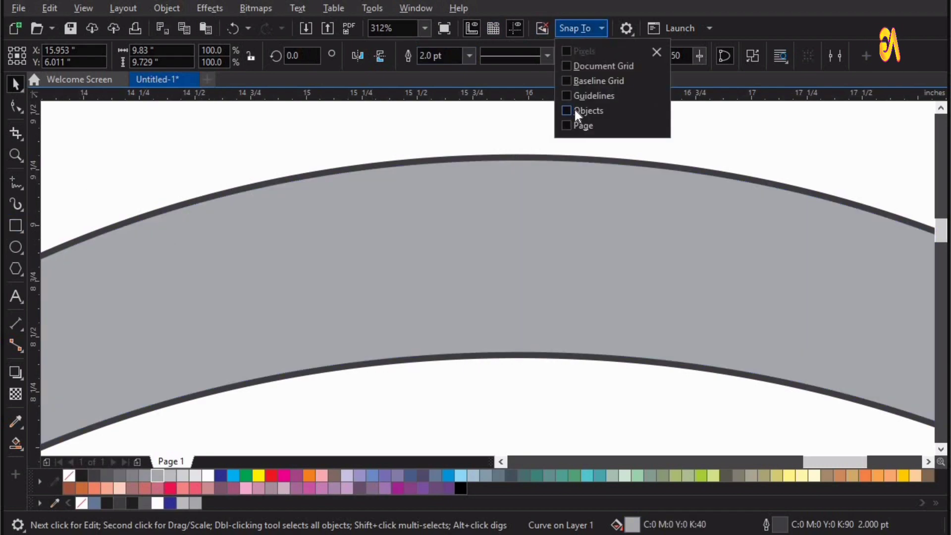
left_click(341, 231)
left_click(15, 248)
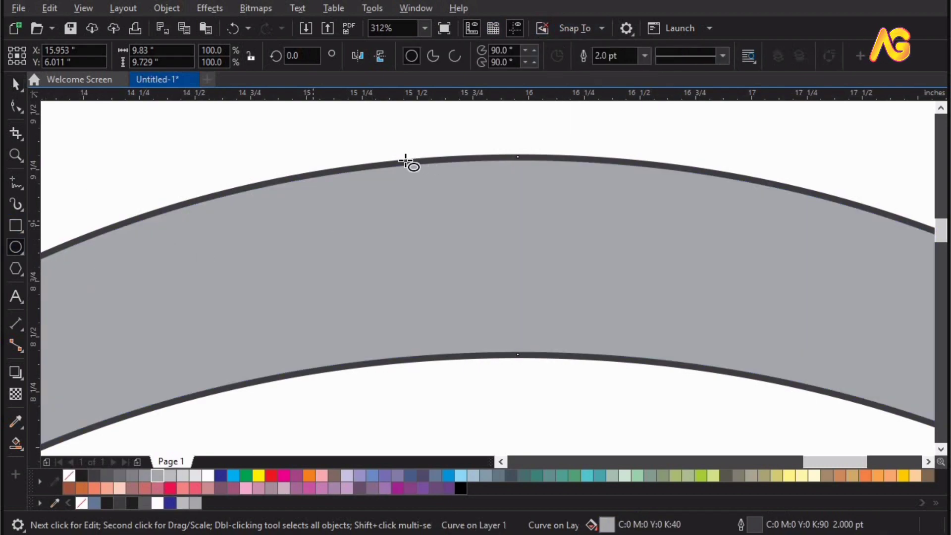
left_click_drag(401, 163, 575, 357)
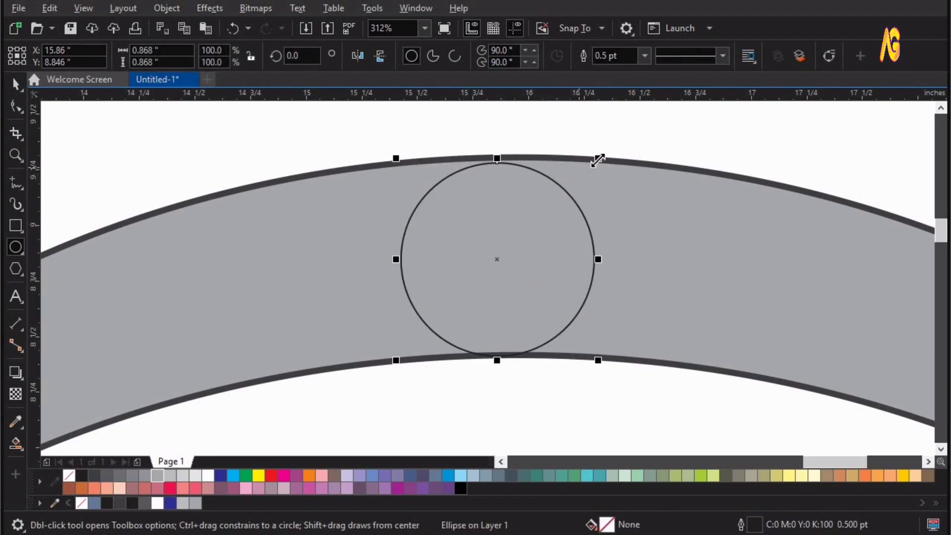
left_click_drag(598, 158, 607, 153)
Align the circle horizontally with the centre of the combined bands.
left_click(637, 217, "shift")
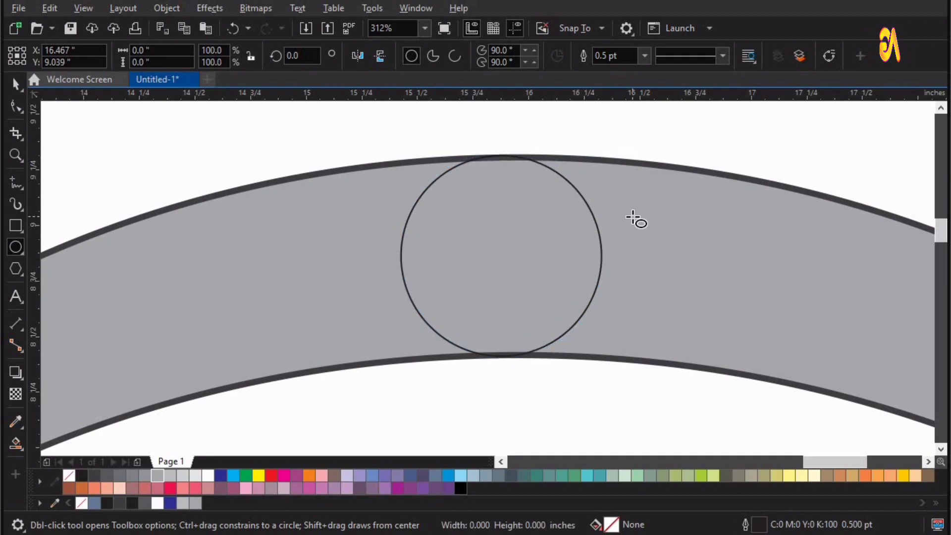
key("c")
key("space")
key("Escape")
key("F4")
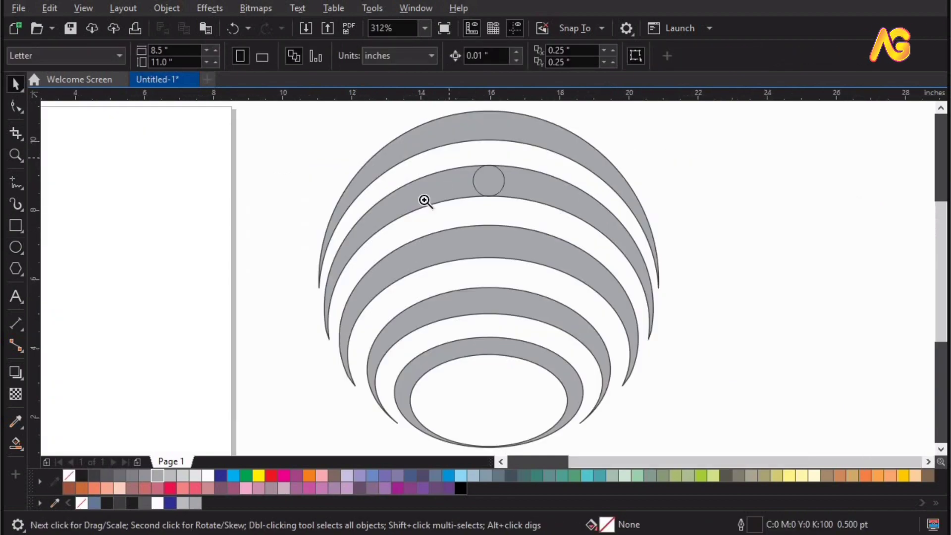
Place a copy of the circle on the second band, to the right of the original.
key("z")
left_click(570, 260)
left_click_drag(627, 289, 628, 289)
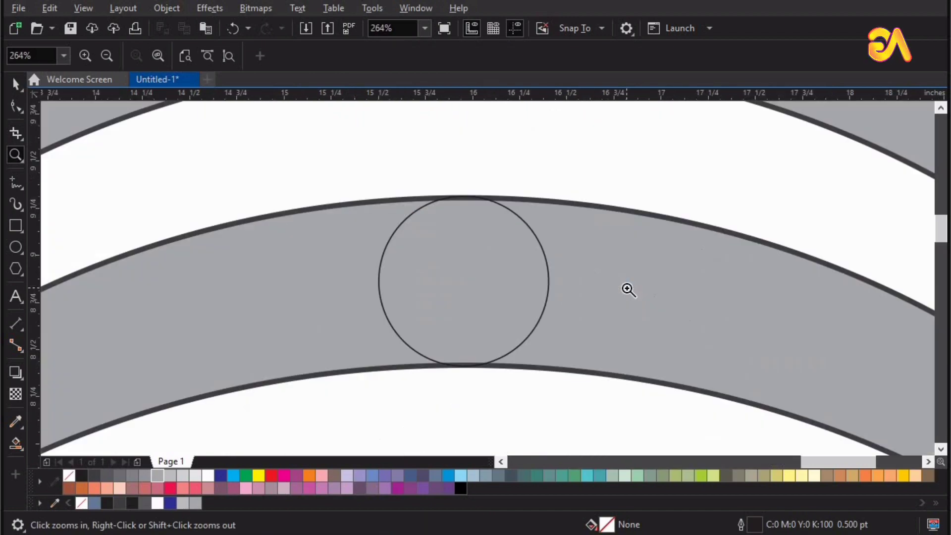
key("F4")
double_click(532, 210)
left_click_drag(178, 449, 602, 216)
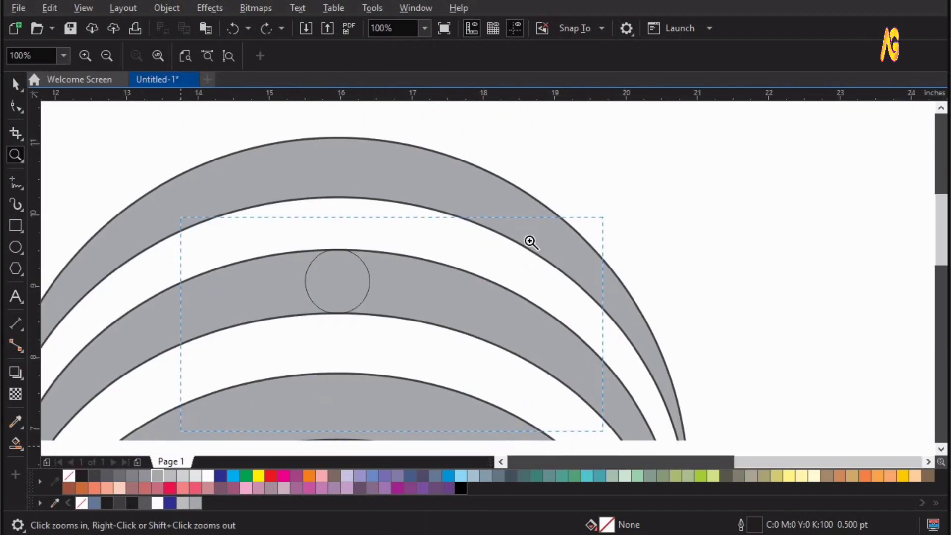
key("space")
left_click_drag(479, 191, 651, 221)
right_click(647, 192)
Shrink the copied circle to about 0.834 in so it fits between the second band's edges.
key("z")
left_click(649, 243)
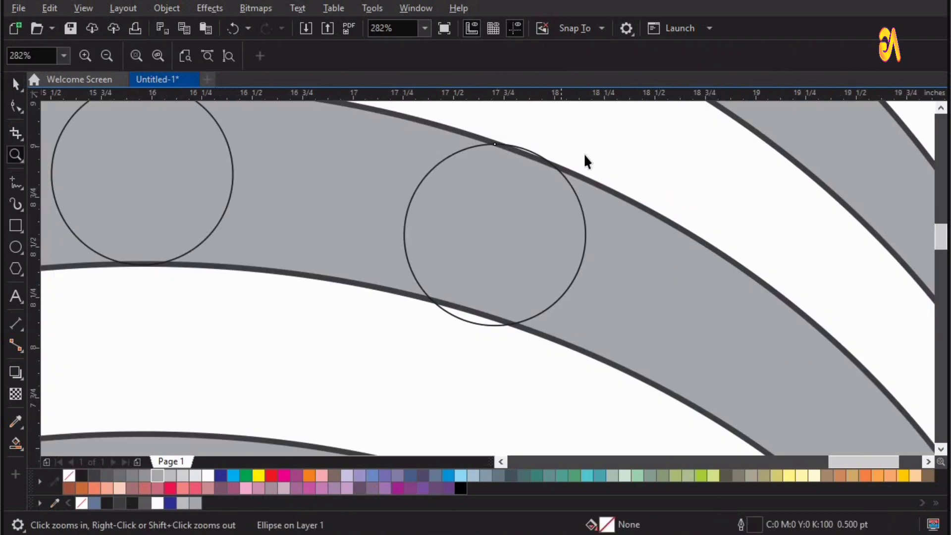
key("space")
left_click_drag(591, 140, 587, 143)
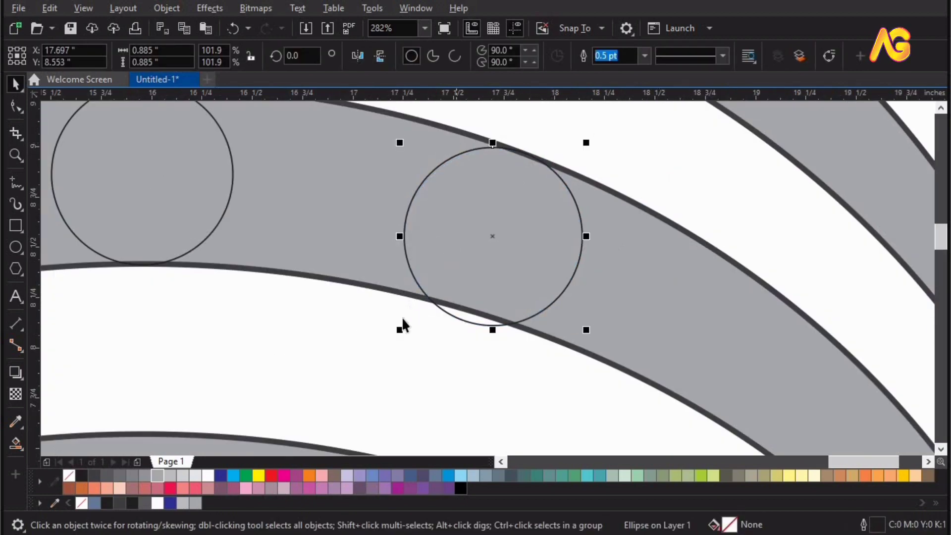
left_click_drag(399, 329, 408, 316)
left_click(467, 310)
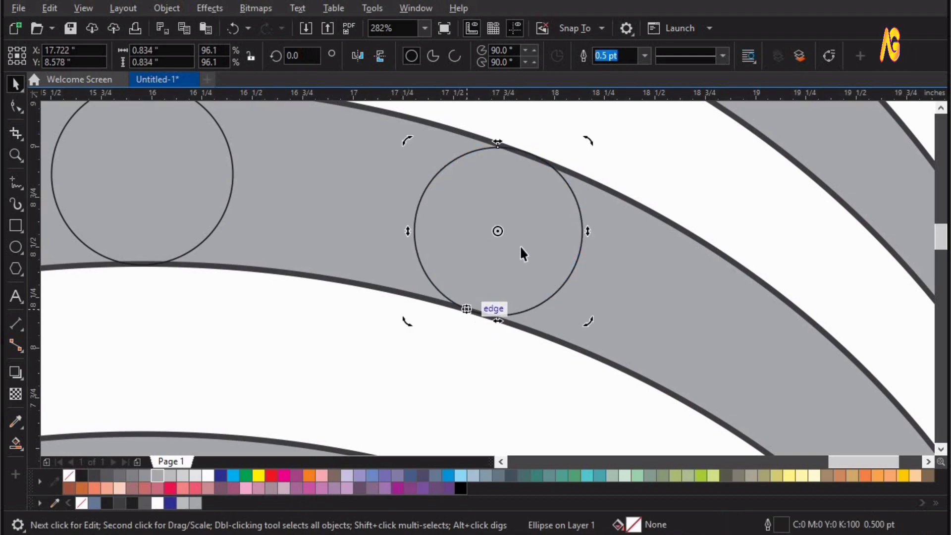
Copy the smaller circle to the matching spot on the left side of the second band.
key("F4")
key("F2")
left_click_drag(595, 154, 360, 240)
left_click_drag(728, 249, 324, 244)
key("F2")
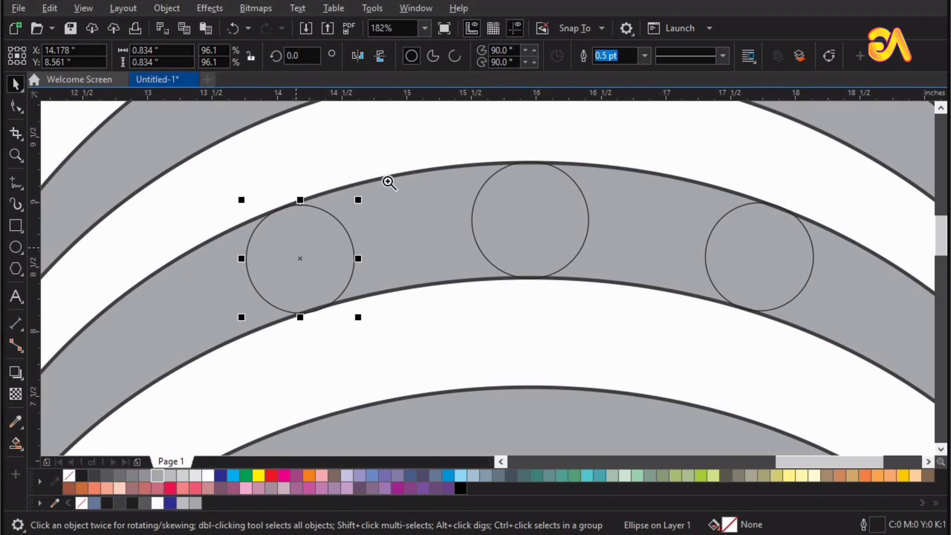
Nudge the left circle up to about Y 8.576 in so its bottom edge meets the band's lower outline.
left_click_drag(386, 181, 199, 280)
left_click_drag(448, 200, 454, 215)
key("F4")
key("F2")
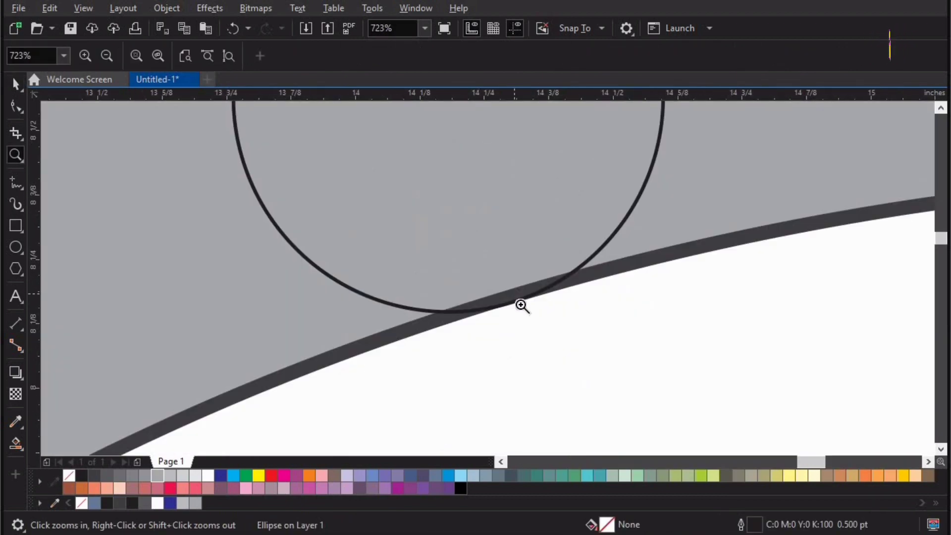
left_click(515, 302)
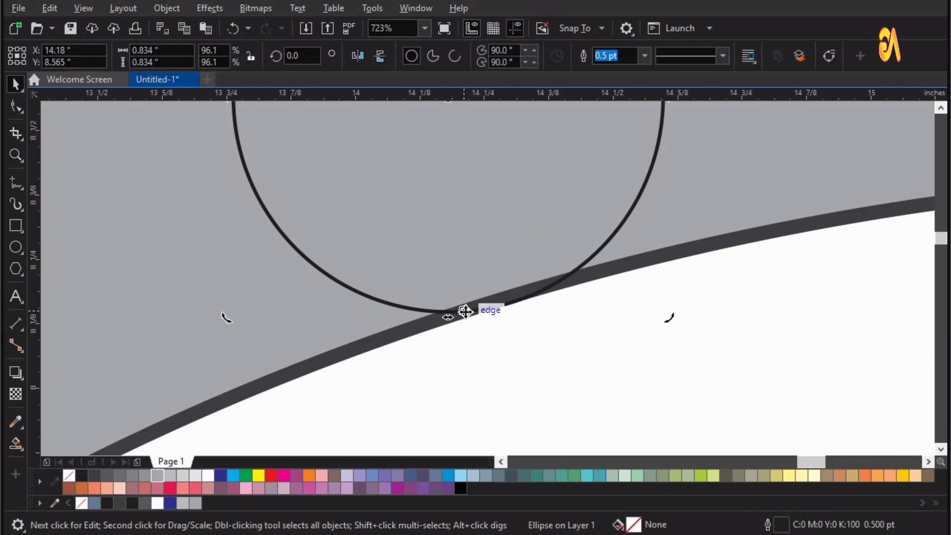
left_click(471, 310)
left_click_drag(492, 305, 492, 298)
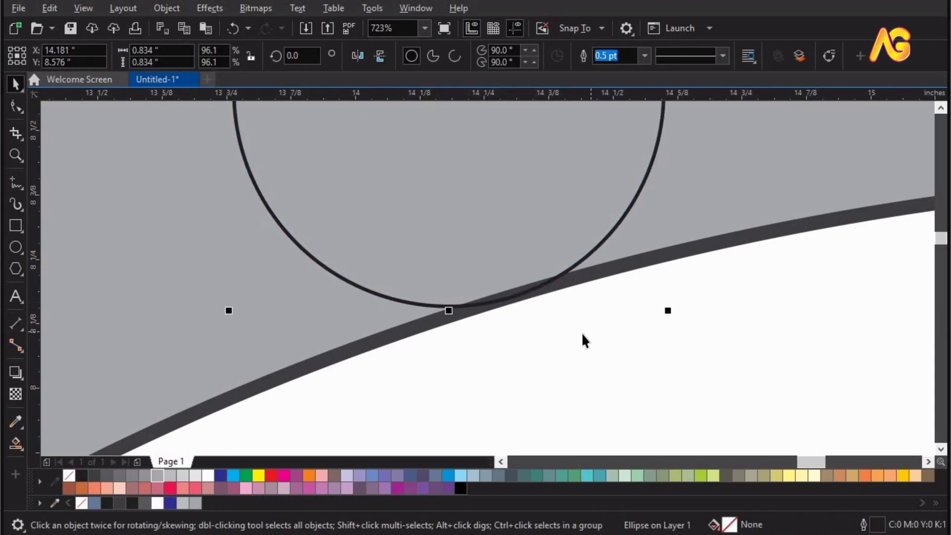
Save the document with the three circles in place as Untitled-1.cdr.
key("F4")
key("F2")
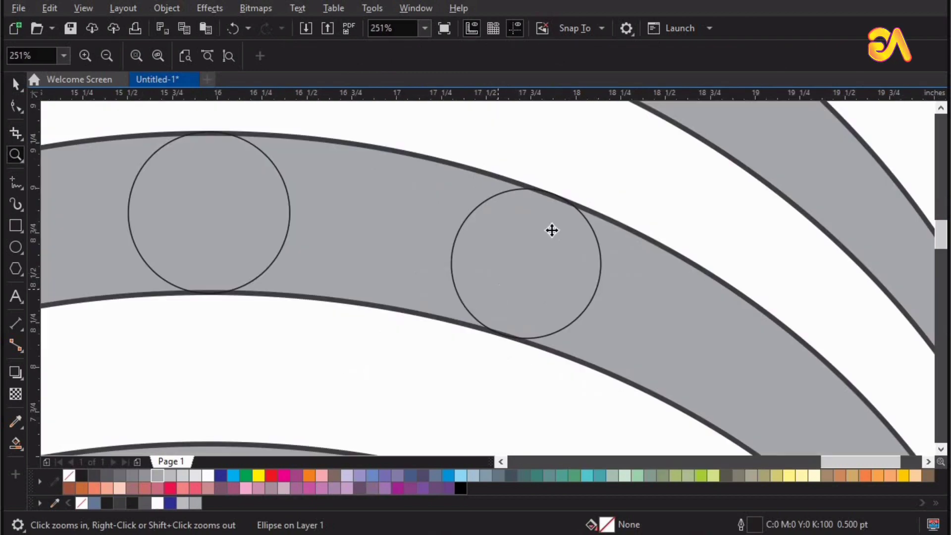
key("space")
scroll(553, 196, "down", 5)
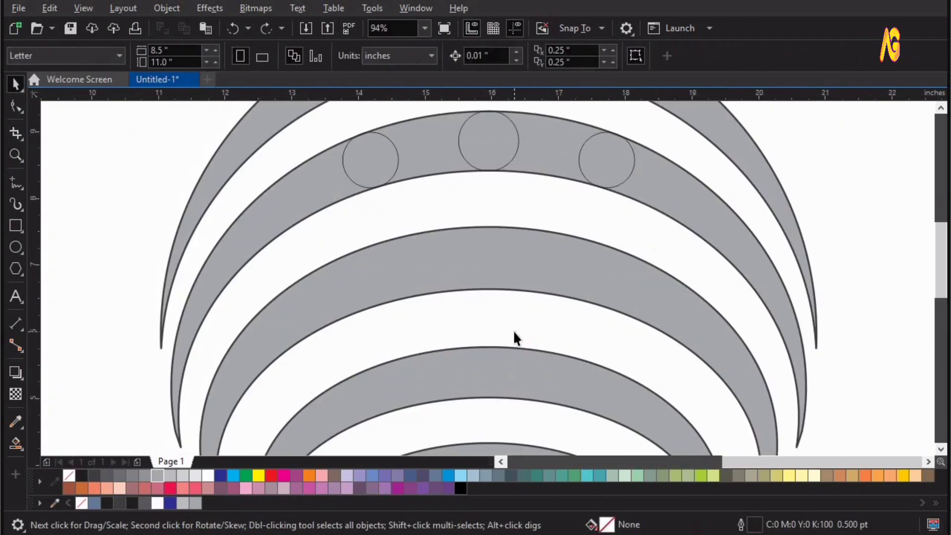
key("ctrl+s")
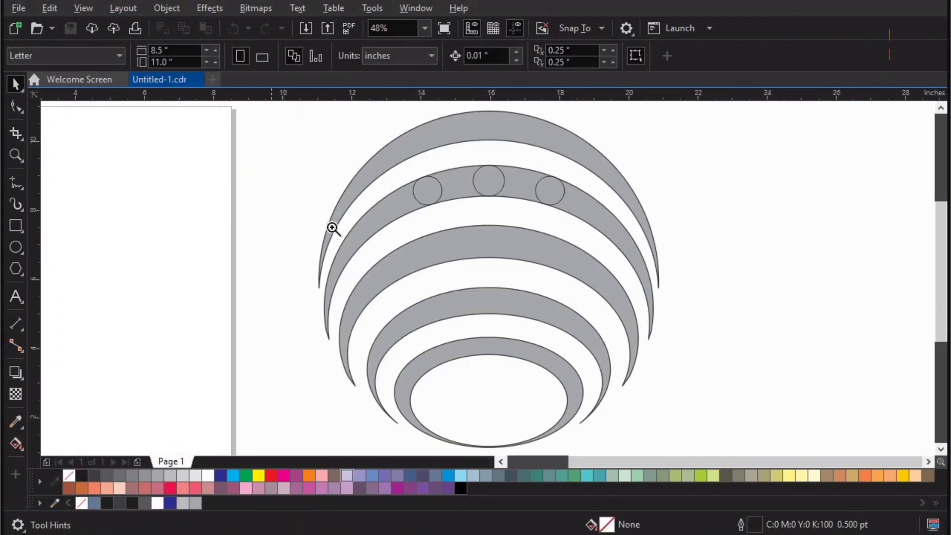
Ungroup the two outer circles on the second band.
left_click_drag(275, 153, 733, 404)
key("space")
left_click(369, 152)
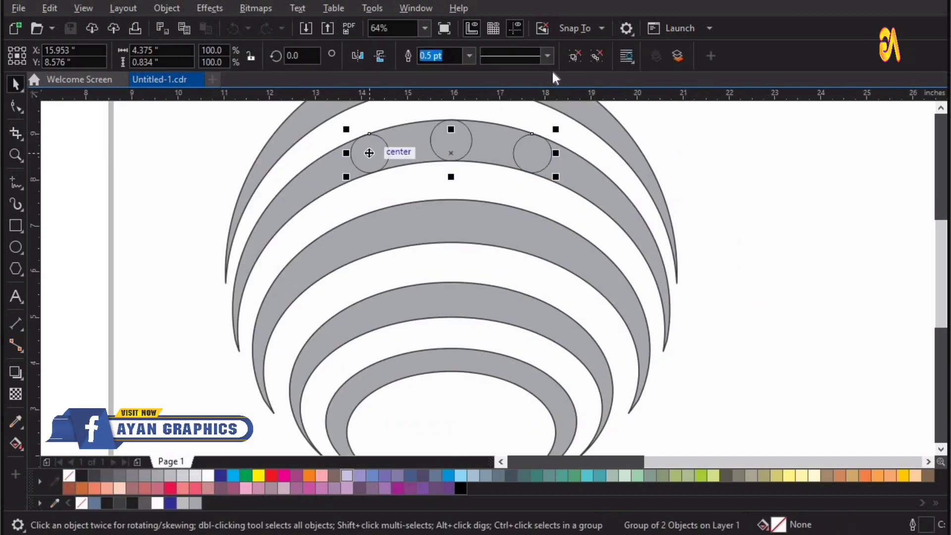
left_click(574, 56)
left_click(672, 222)
Copy the left circle onto the third band, left of its crest, and enlarge it to about 0.937 in.
left_click_drag(370, 166, 401, 228)
key("F2")
left_click_drag(268, 170, 455, 337)
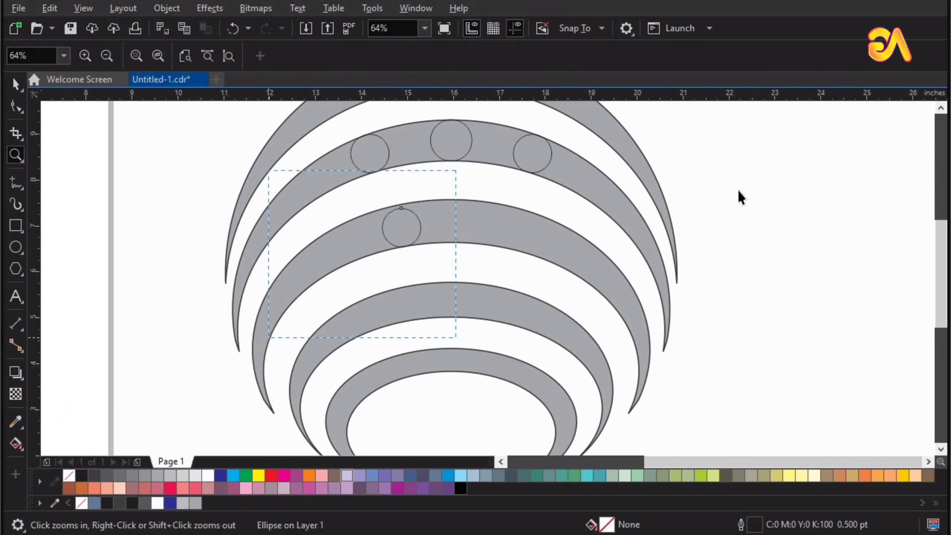
left_click_drag(625, 172, 629, 168)
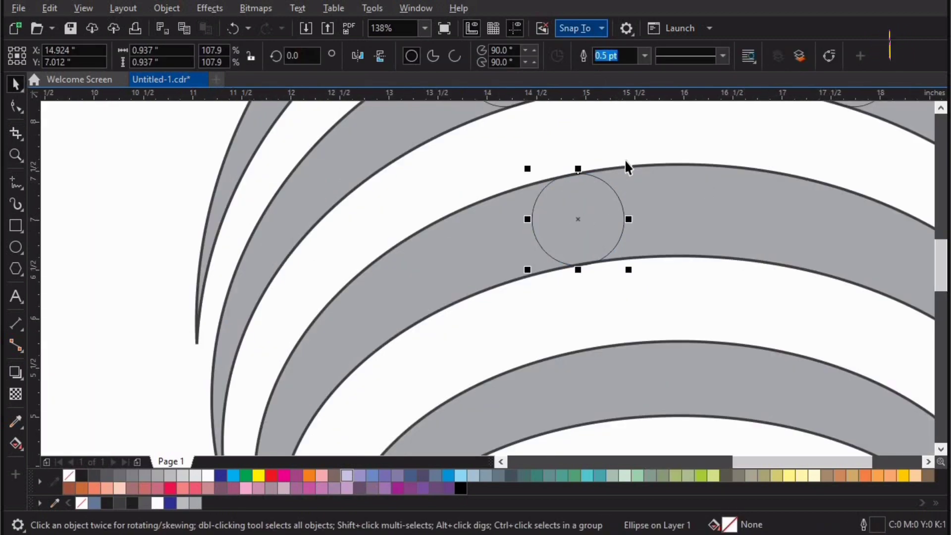
Move the third-band circle left to about X 13.904 in and place a copy further down the band, shrunk to about 0.699 in.
scroll(507, 218, "down", 3)
left_click_drag(523, 221, 485, 228)
left_click_drag(476, 234, 422, 268)
key("F2")
left_click_drag(301, 363, 571, 192)
left_click_drag(504, 217, 504, 228)
key("F2")
left_click_drag(268, 364, 589, 177)
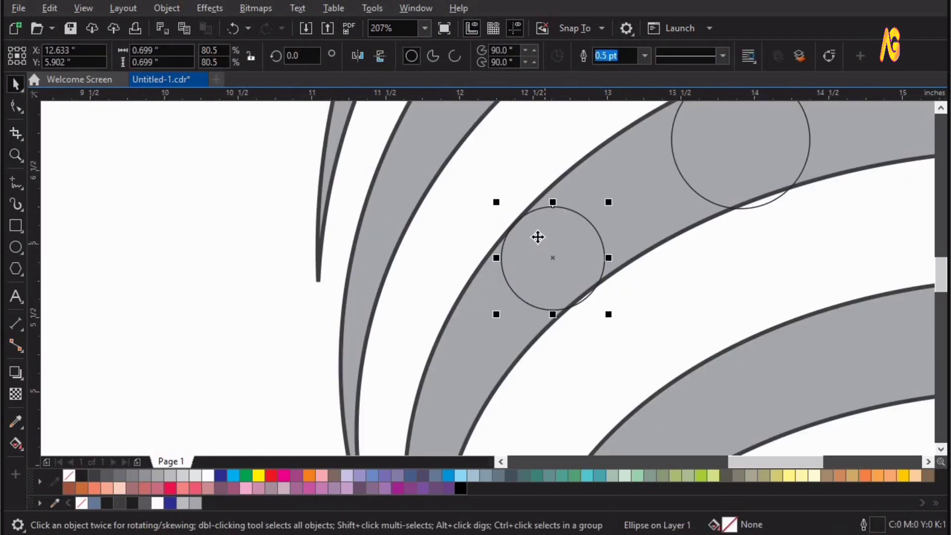
Shrink the larger circle on the third band to about 0.845 in and shift it towards the smaller one.
left_click_drag(537, 236, 633, 320)
scroll(535, 237, "down", 1)
key("F2")
left_click(406, 342)
left_click(438, 330)
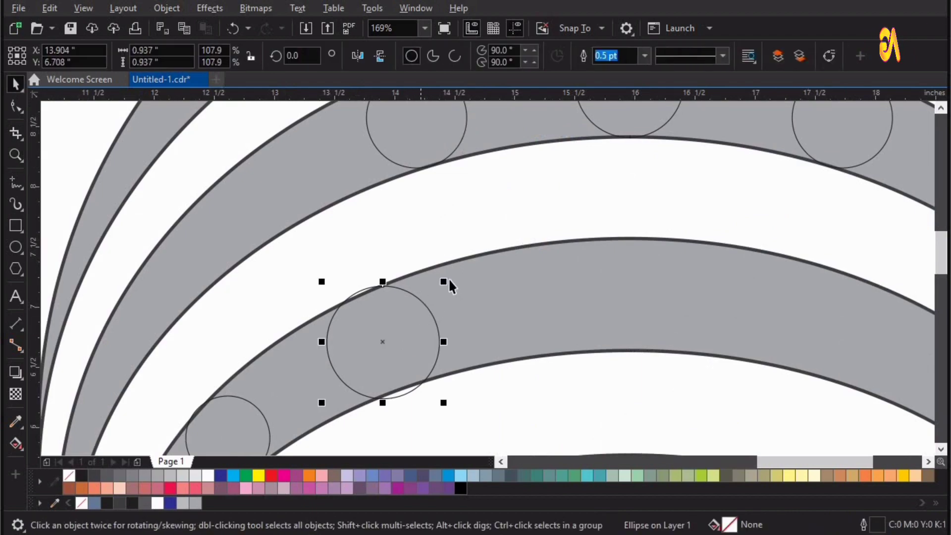
left_click_drag(446, 284, 440, 289)
left_click_drag(391, 333, 390, 333)
key("F4")
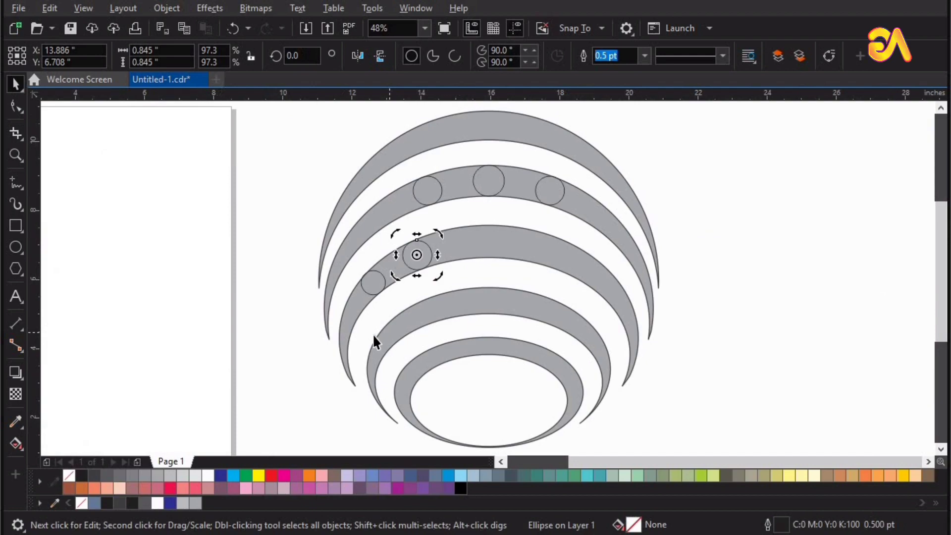
Copy the larger third-band circle onto the right side of the fourth band at about X 18.263, Y 4.755 in.
key("z")
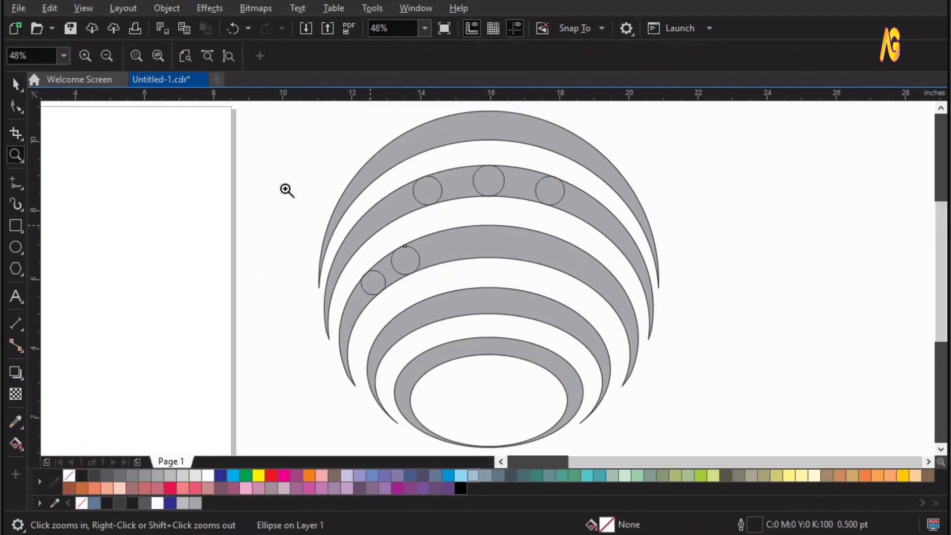
left_click_drag(735, 438, 735, 468)
key("space")
left_click_drag(386, 194, 569, 272)
key("z")
left_click_drag(656, 363, 431, 208)
key("space")
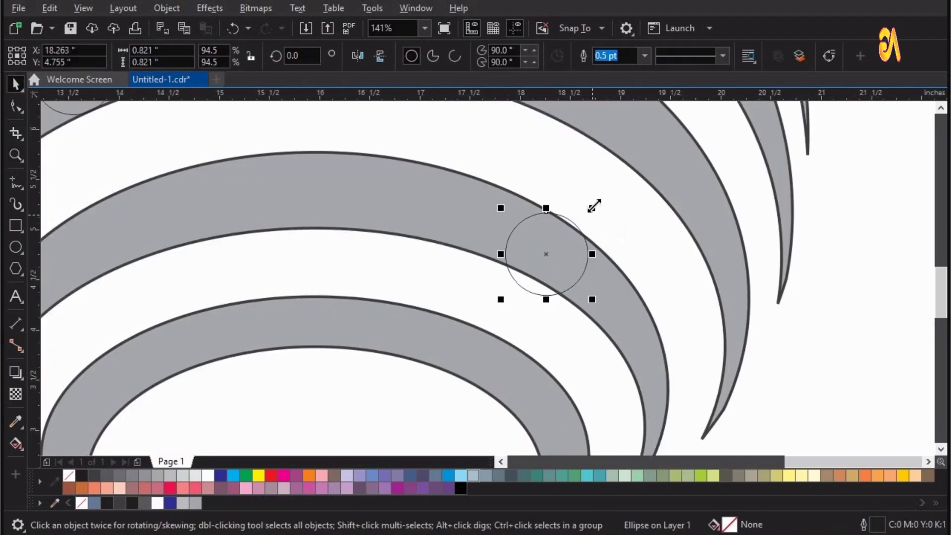
Shrink the circle on the fourth band's right side to about 0.665 in to fit between the band outlines.
key("z")
left_click(571, 233)
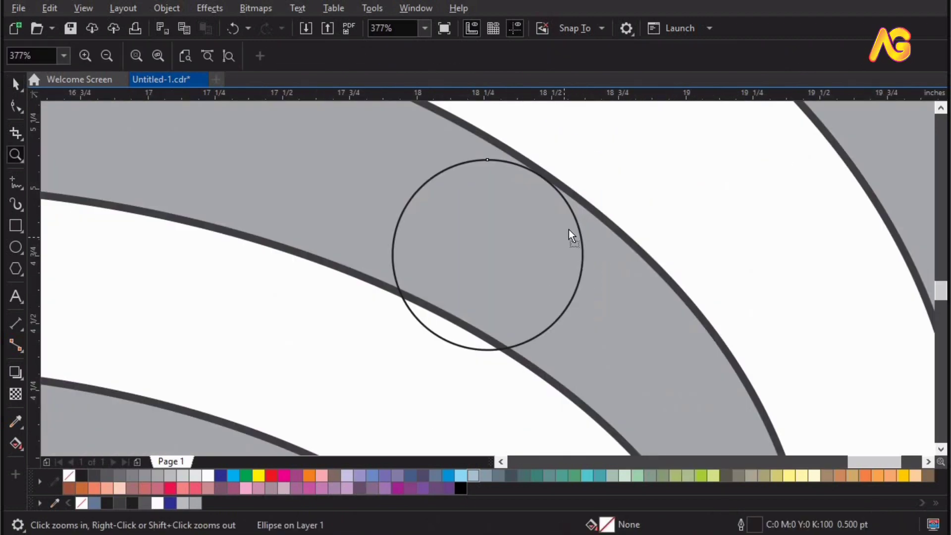
key("space")
left_click_drag(568, 231, 565, 235)
mouse_move(408, 344)
left_mouse_down()
mouse_move(399, 342)
mouse_move(405, 335)
left_mouse_up()
scroll(405, 332, "down", 2)
scroll(407, 337, "down", 1)
Copy the fourth-band circle towards the band's crest and enlarge the copy to span the band's thickness.
key("z")
left_click_drag(573, 192, 227, 368)
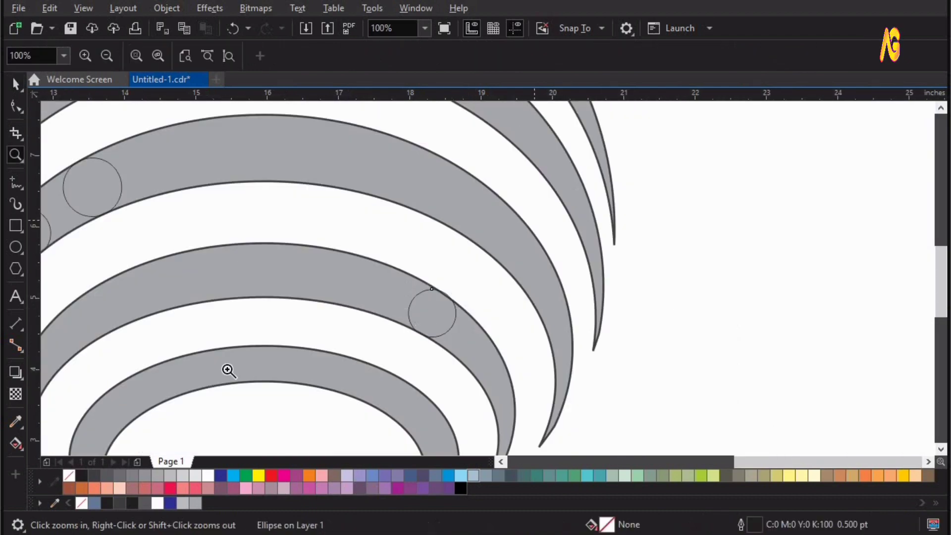
key("space")
left_click_drag(554, 343, 442, 279)
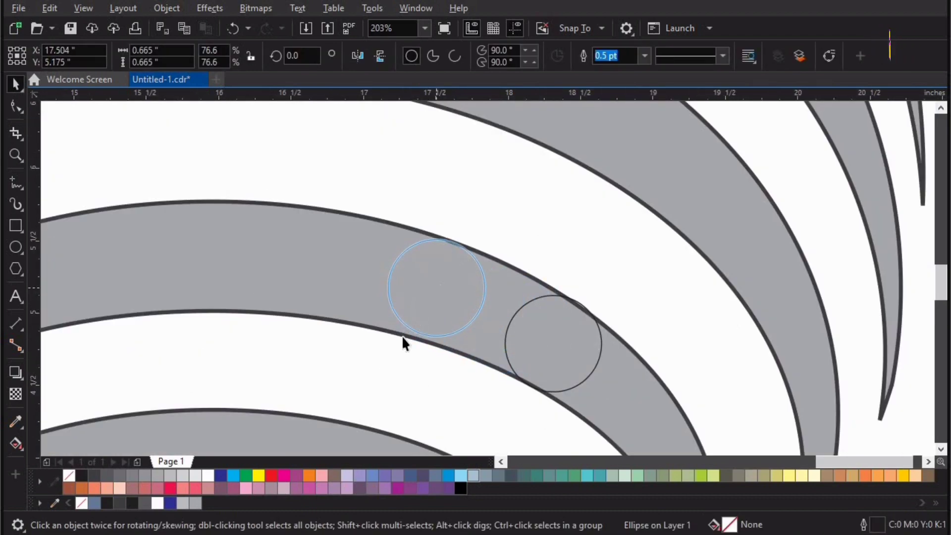
left_click_drag(379, 345, 375, 346)
scroll(523, 307, "down", 2)
scroll(524, 307, "up", 2)
Place a circle of about 0.713 in on the fourth band's right side at about X 18.006, Y 4.965 in.
left_click_drag(398, 232, 393, 254)
left_click_drag(458, 248, 429, 236)
left_click_drag(466, 270, 473, 274)
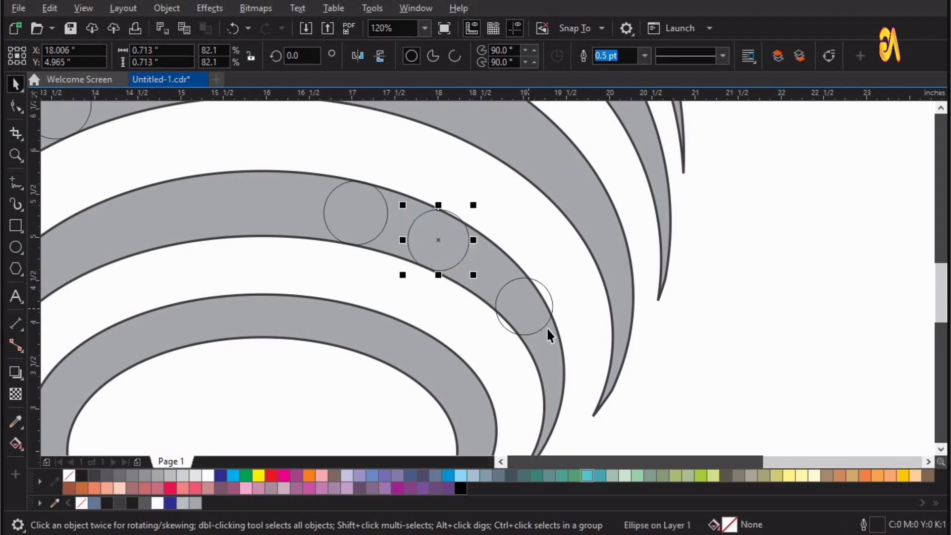
Fit the outermost right circle on the fourth band at about 0.552 in, centred near X 18.801, Y 4.399 in.
left_click(547, 329)
left_click_drag(556, 338, 550, 332)
key("F2")
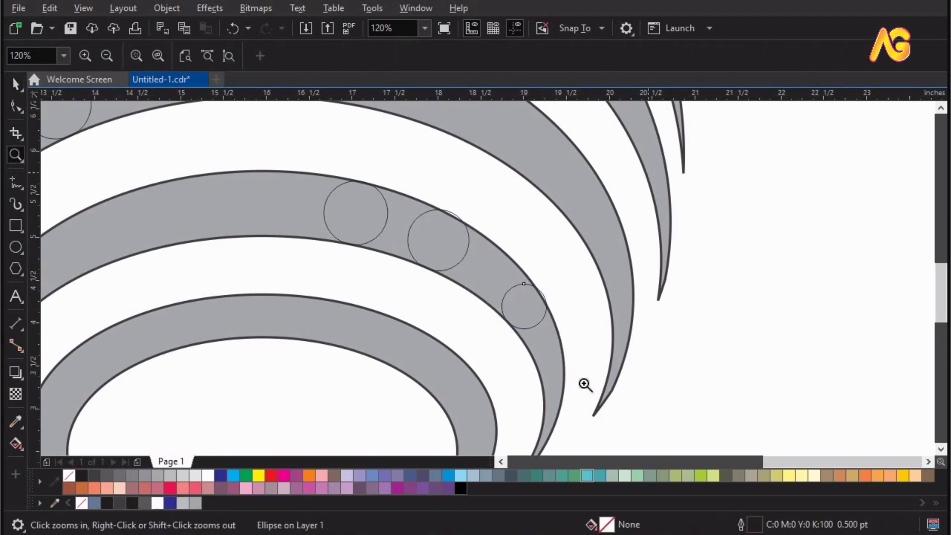
left_click_drag(585, 383, 400, 138)
left_click_drag(552, 364, 458, 394)
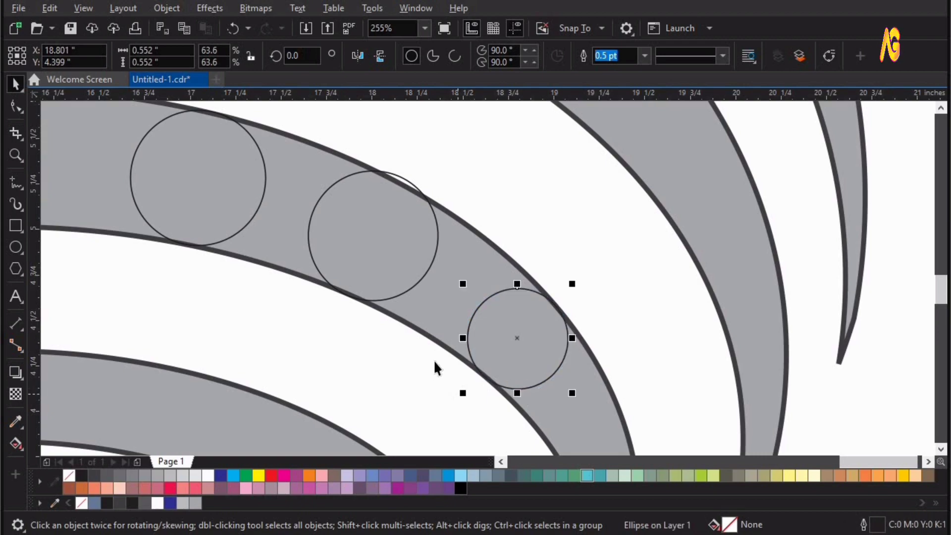
Copy the small third-band circle onto the fourth band's left side at about X 13.457, Y 4.665 in.
key("F4")
key("F2")
left_click_drag(543, 210, 276, 377)
key("space")
left_click_drag(417, 253, 475, 342)
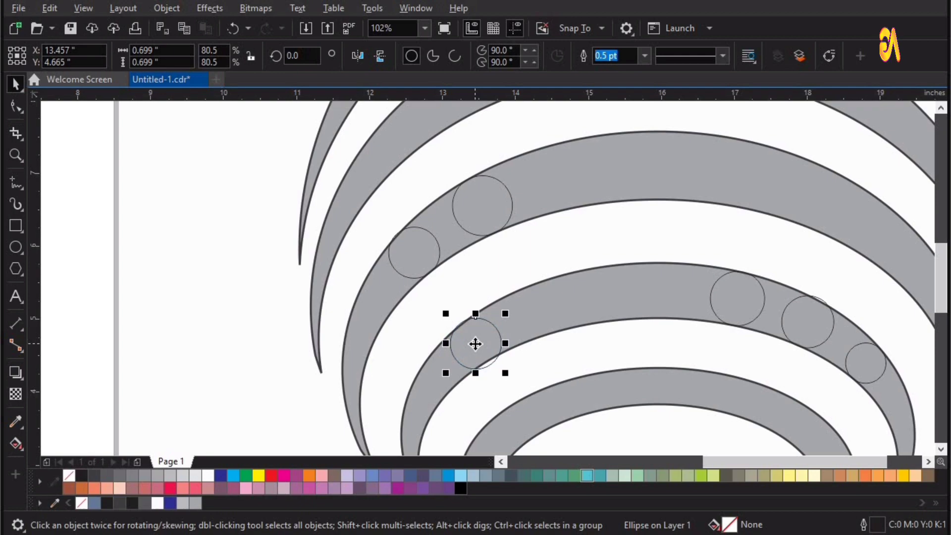
key("F4")
key("F2")
left_click_drag(520, 240, 309, 390)
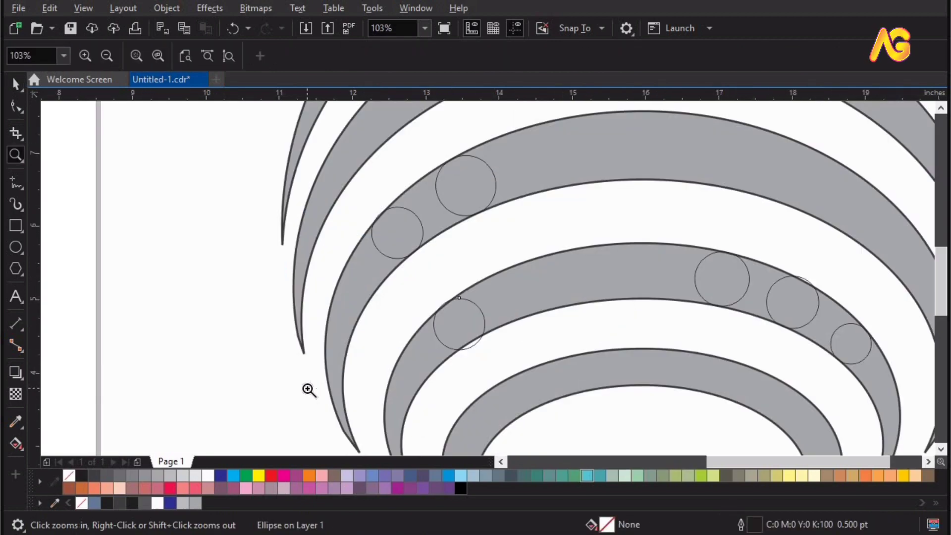
Copy the left circle further down the fourth band and shrink the copy to about 0.435 in at X 12.729, Y 3.896 in.
key("F4")
left_click(493, 313)
key("space")
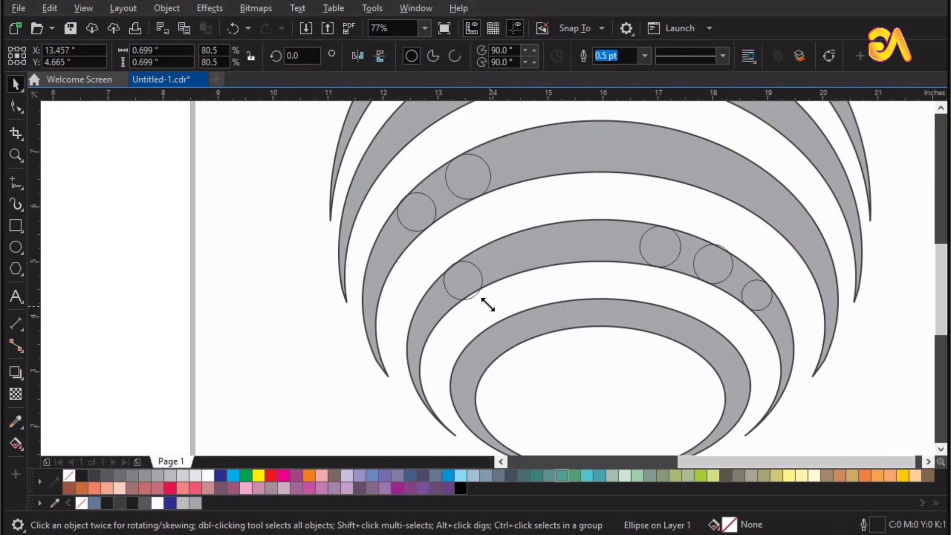
left_click_drag(488, 305, 444, 338)
key("z")
left_click_drag(377, 355, 553, 248)
left_click_drag(480, 258, 239, 460)
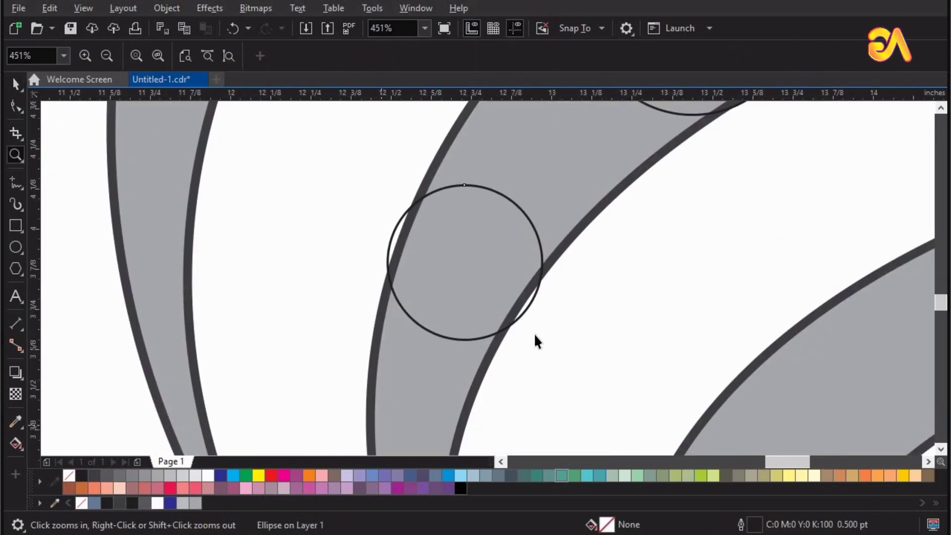
key("space")
left_click_drag(545, 342, 543, 339)
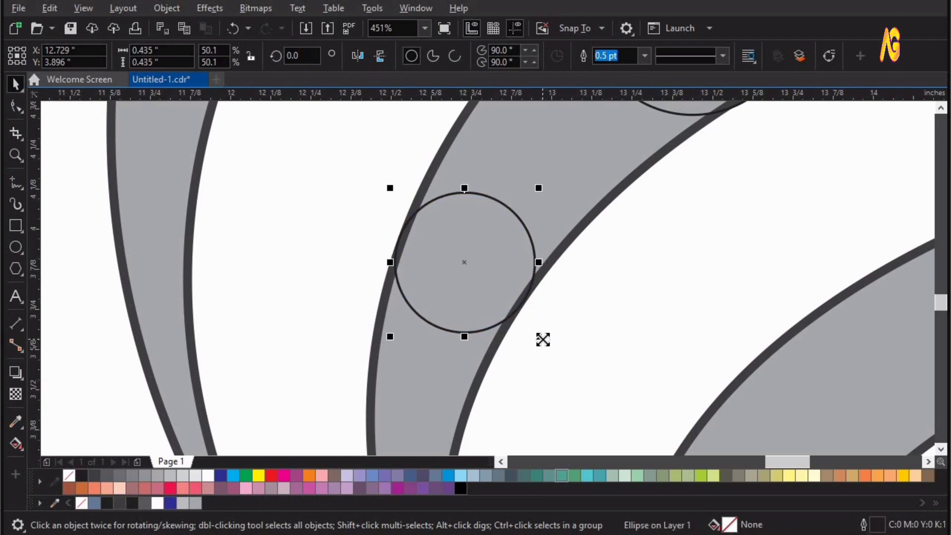
Add a larger circle higher on the fourth band's left side and refit the circle below it at about 0.606 in.
scroll(543, 338, "down", 3)
key("z")
left_click_drag(848, 140, 510, 337)
key("space")
left_click_drag(308, 309, 296, 317)
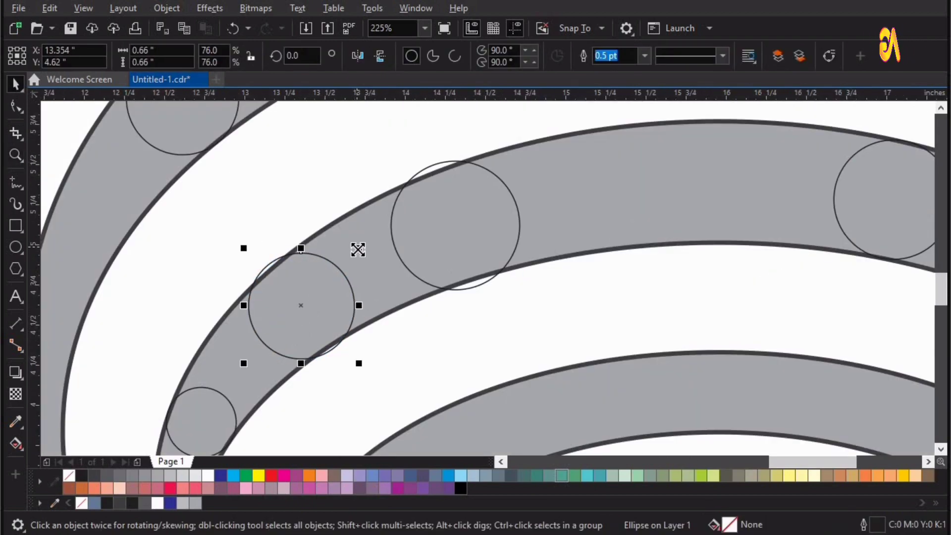
left_click_drag(357, 250, 357, 252)
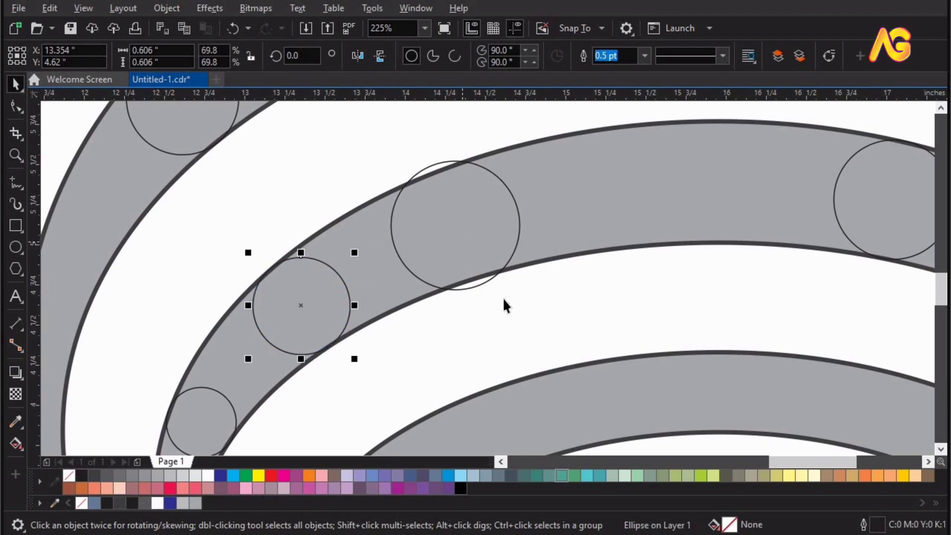
Shrink the uppermost left circle on the fourth band to about 0.732 in at X 14.313, Y 5.123 in.
left_click(496, 276)
left_click_drag(524, 294, 518, 287)
key("F4")
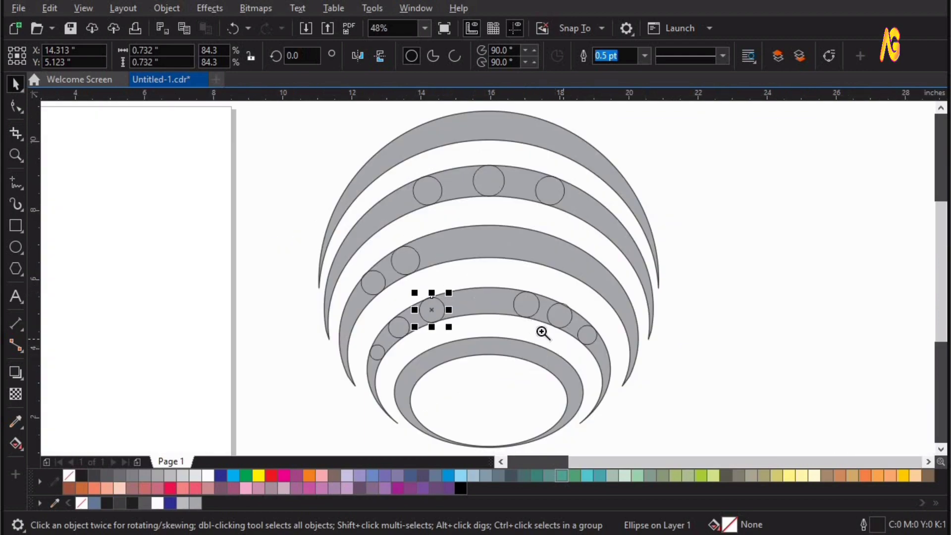
Delete the right-side circle nearest the fourth band's crest and nudge the next circle within the band's outlines.
left_click_drag(424, 244, 658, 399)
left_click(586, 306)
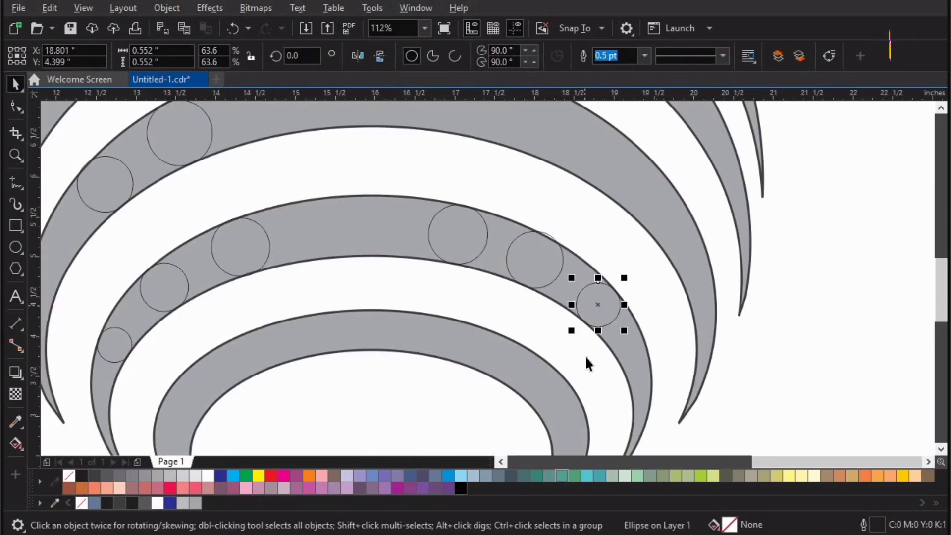
key("F2")
left_click_drag(438, 273, 639, 495)
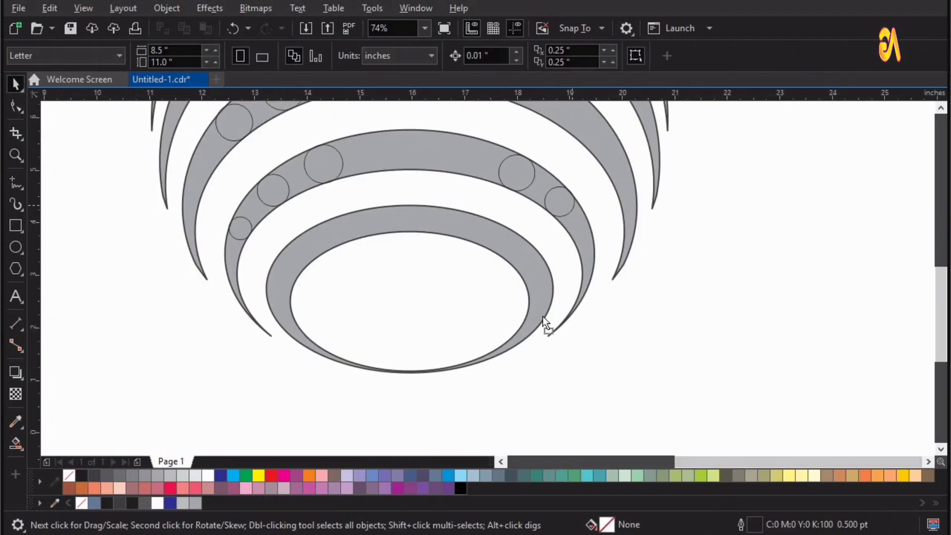
Copy the outermost right circle onto the innermost ring's lower right and shrink it to about 0.296 in.
left_click_drag(572, 204, 531, 322)
right_click(531, 322)
key("F2")
left_click_drag(411, 414, 625, 291)
left_click_drag(573, 145, 552, 166)
key("F2")
left_click_drag(470, 155, 601, 248)
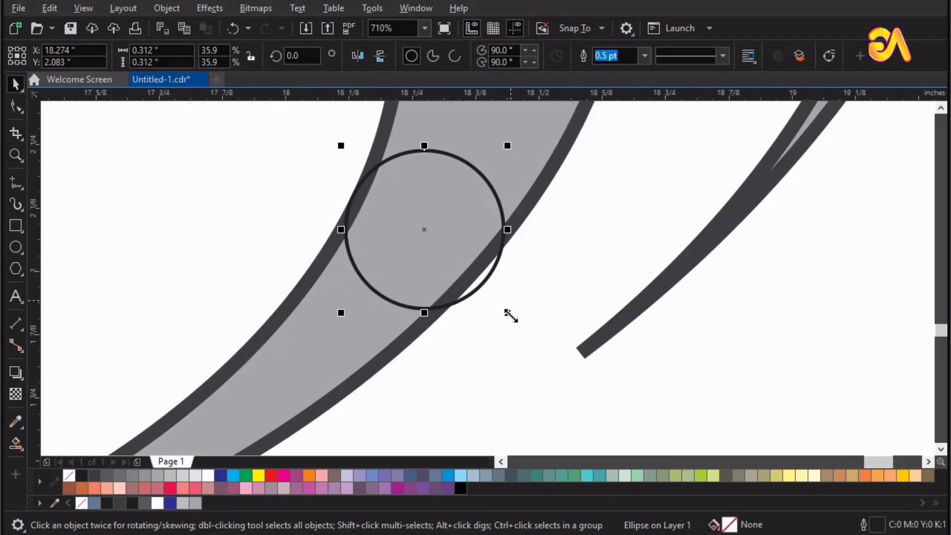
left_click_drag(509, 316, 501, 304)
scroll(501, 304, "down", 3)
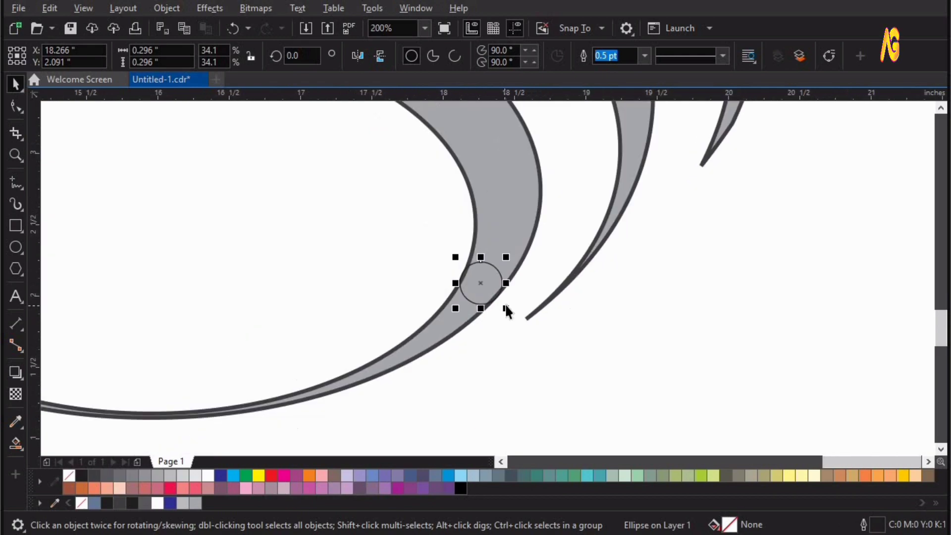
Copy the innermost ring's circle further down the taper and shrink the copy to about 0.185 in at X 17.975, Y 1.773 in.
scroll(505, 305, "down", 1)
key("F2")
left_click_drag(430, 267, 517, 369)
left_click_drag(552, 207, 483, 288)
right_click(483, 288)
key("F2")
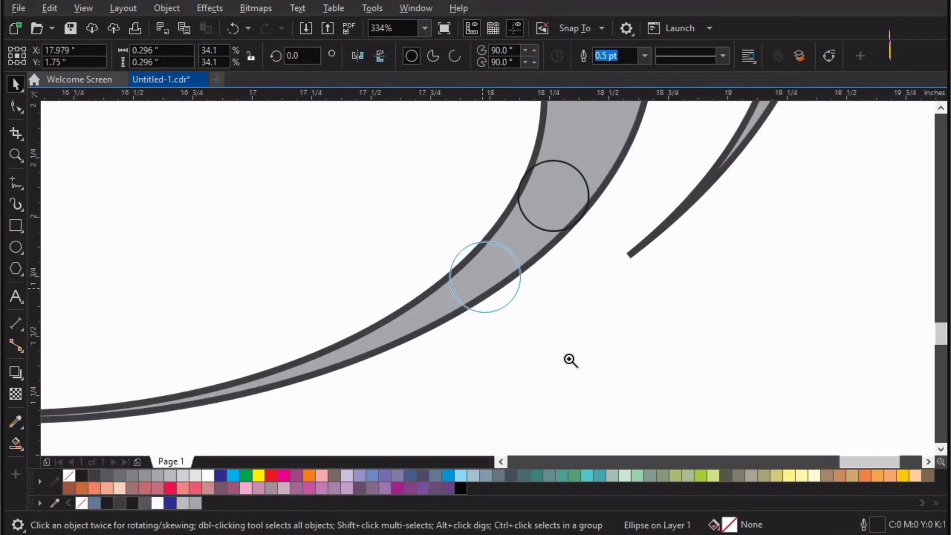
left_click_drag(402, 202, 561, 314)
key("F2")
left_click_drag(412, 342, 424, 321)
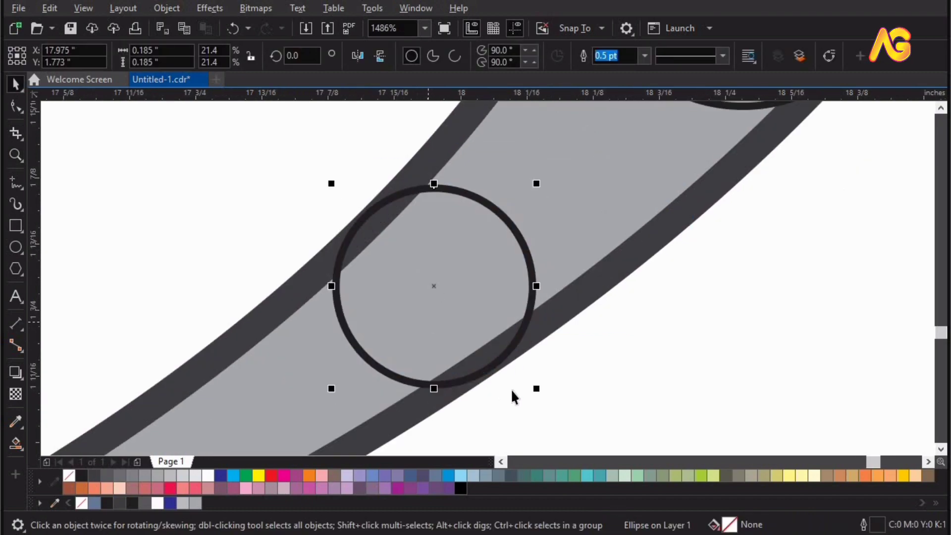
key("F4")
key("F2")
left_click_drag(252, 206, 639, 488)
key("F2")
key("F4")
key("space")
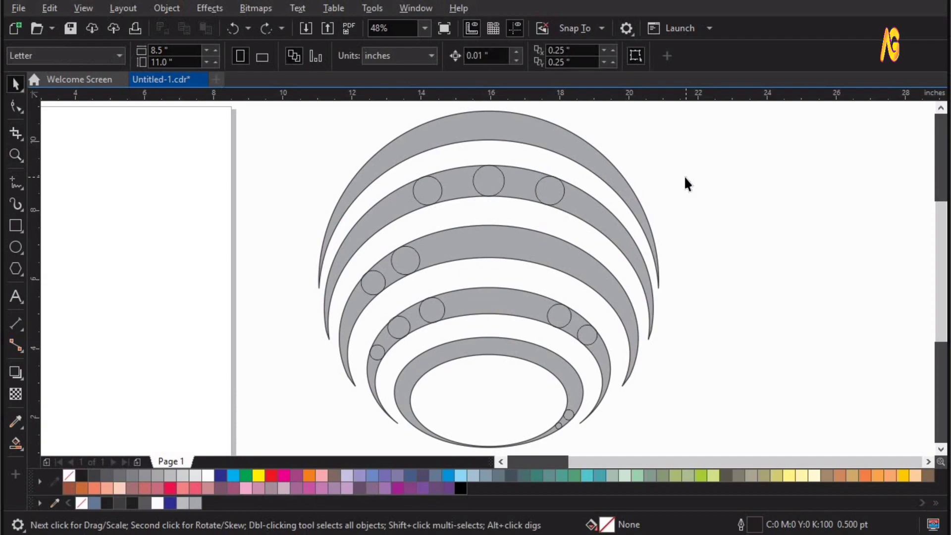
Remove the fill from all bands and circles and combine them into a single curve.
key("ctrl+a")
left_click(69, 475)
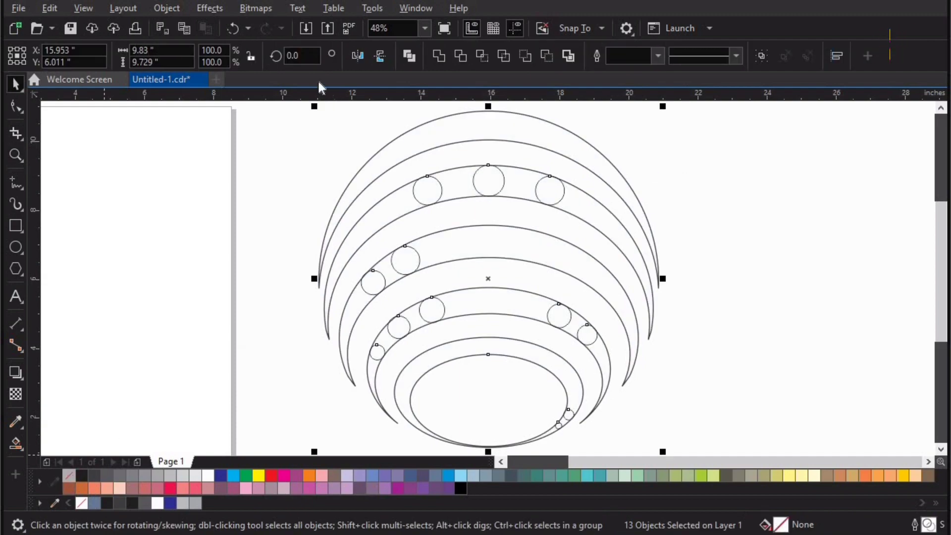
left_click(411, 56)
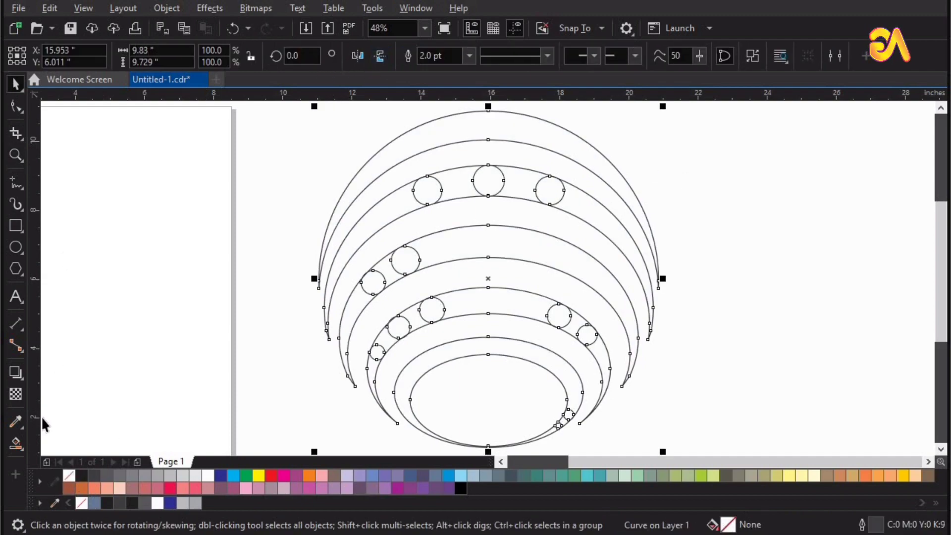
Smart-fill the top band, the second band's two end sections and its three circles with 90% black.
left_click(22, 448)
left_click(55, 458)
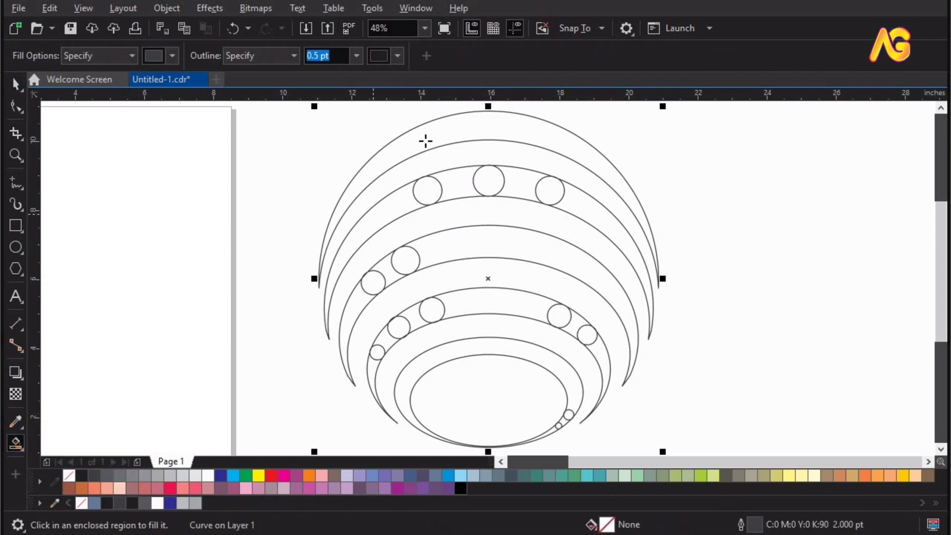
left_click(426, 141)
left_click(570, 201)
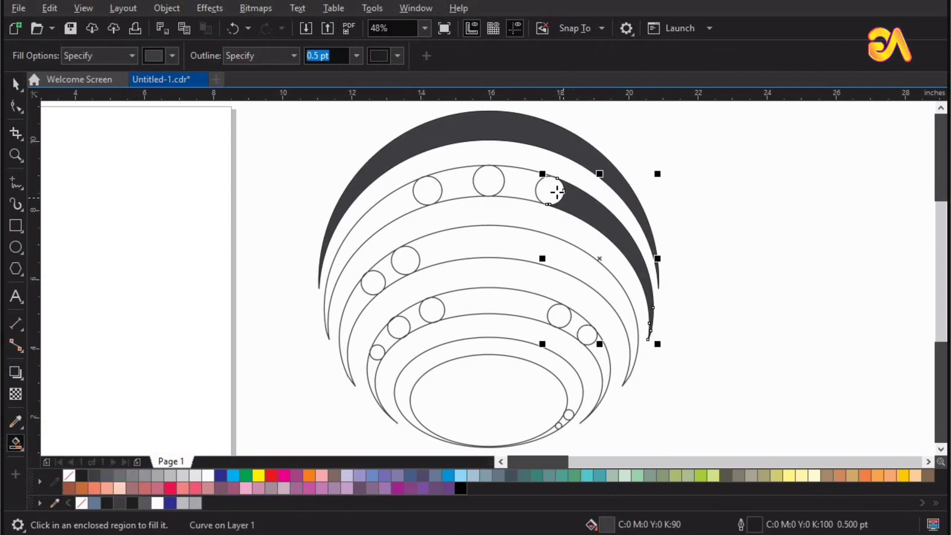
left_click(554, 191)
left_click(492, 186)
left_click(426, 189)
left_click(429, 201)
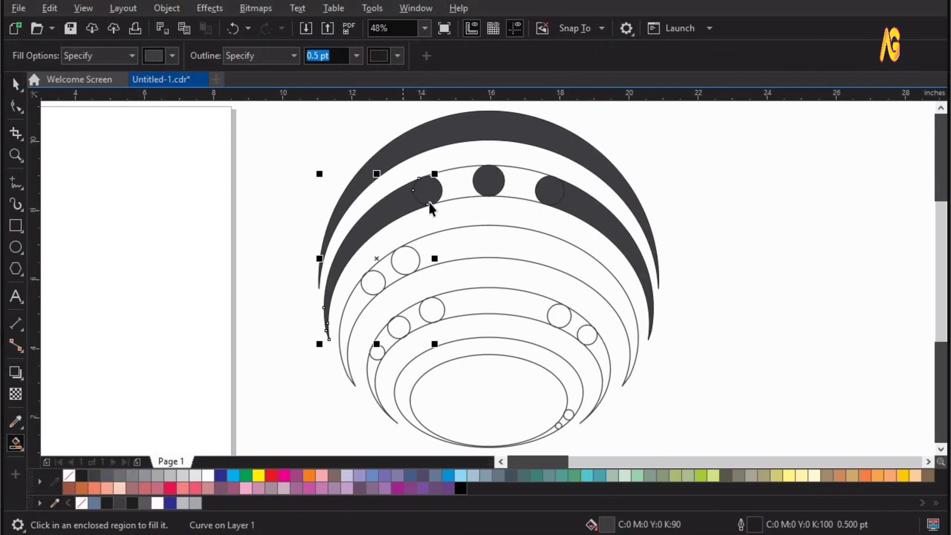
Smart-fill the third band's long right section, its two circles and its left tip with 90% black.
key("space")
key("space")
left_click(439, 244)
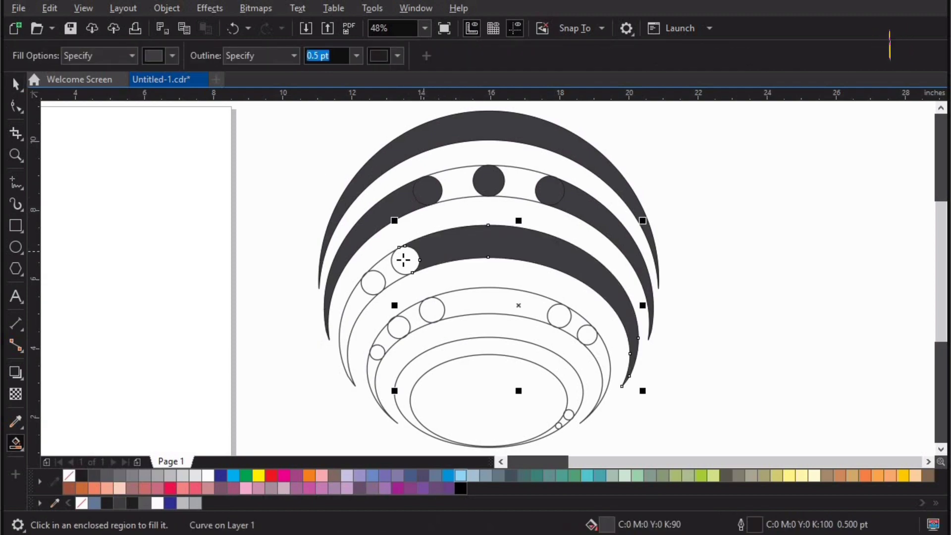
left_click(404, 259)
left_click(373, 281)
left_click(362, 303)
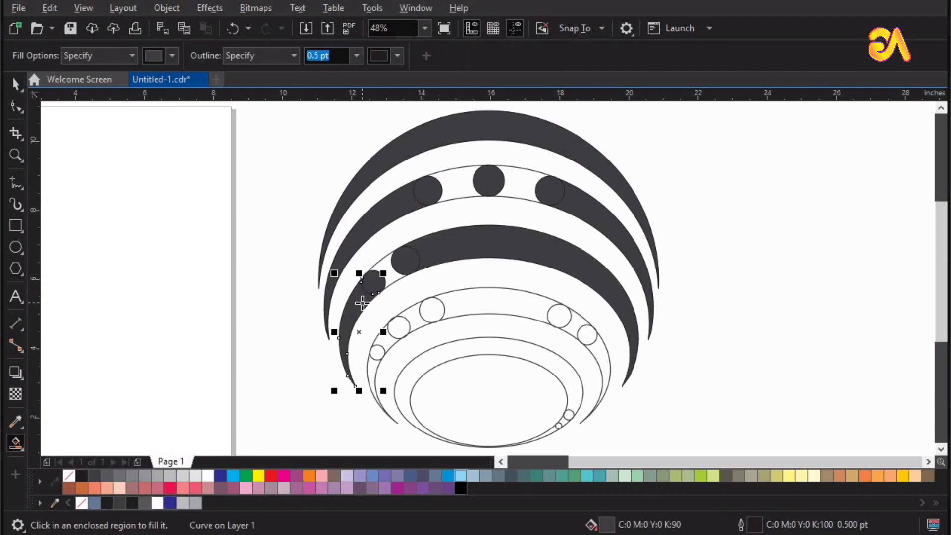
Smart-fill the fourth band's two end sections, its long middle section and its five circles with 90% black.
left_click(588, 335)
left_click(571, 321)
left_click(559, 315)
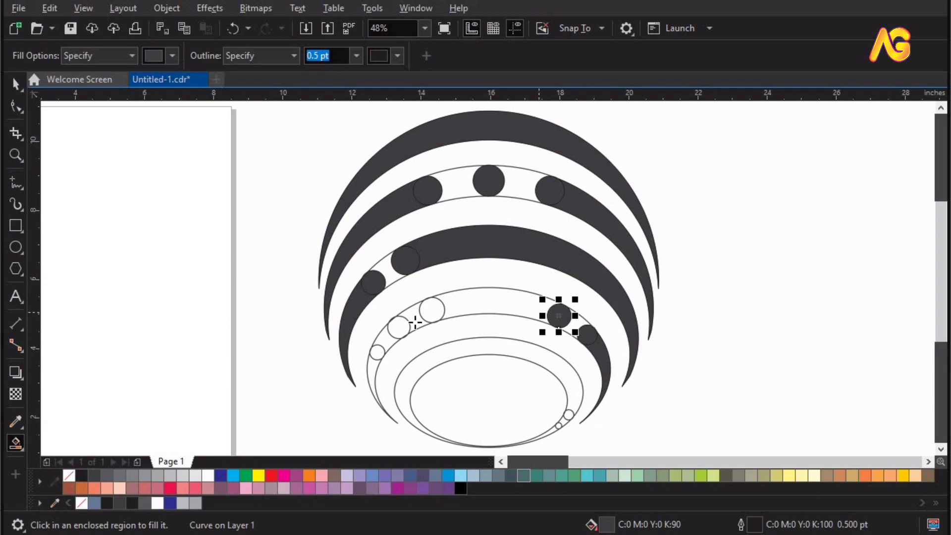
left_click(495, 303)
left_click(429, 313)
left_click(399, 327)
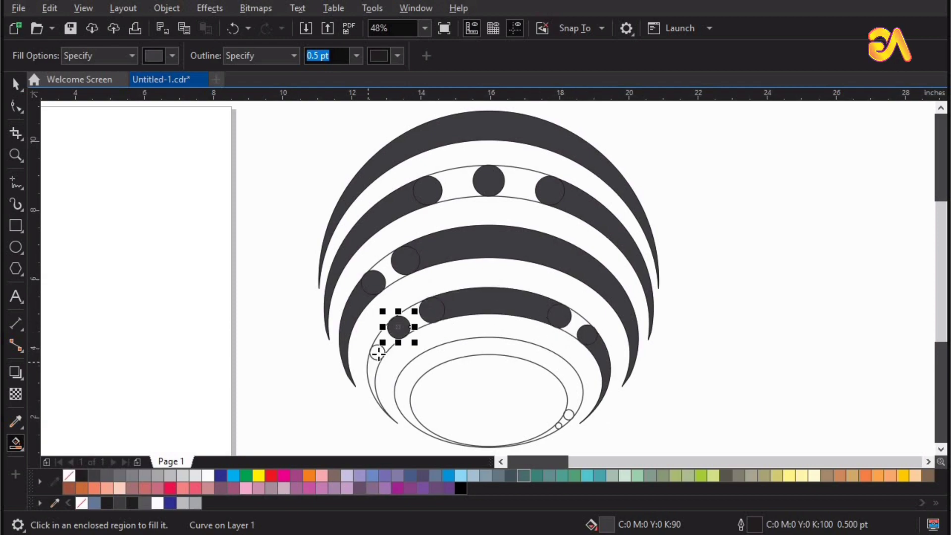
left_click(377, 351)
left_click(371, 381)
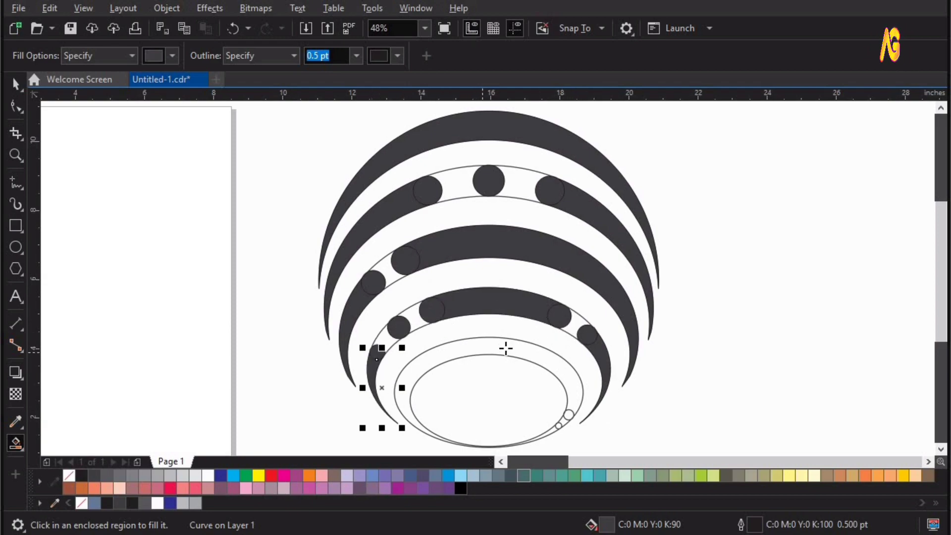
Smart-fill the innermost ring's upper body and tapered tail and its two small circles with 90% black.
left_click(506, 348)
key("z")
left_click_drag(548, 395, 597, 434)
key("space")
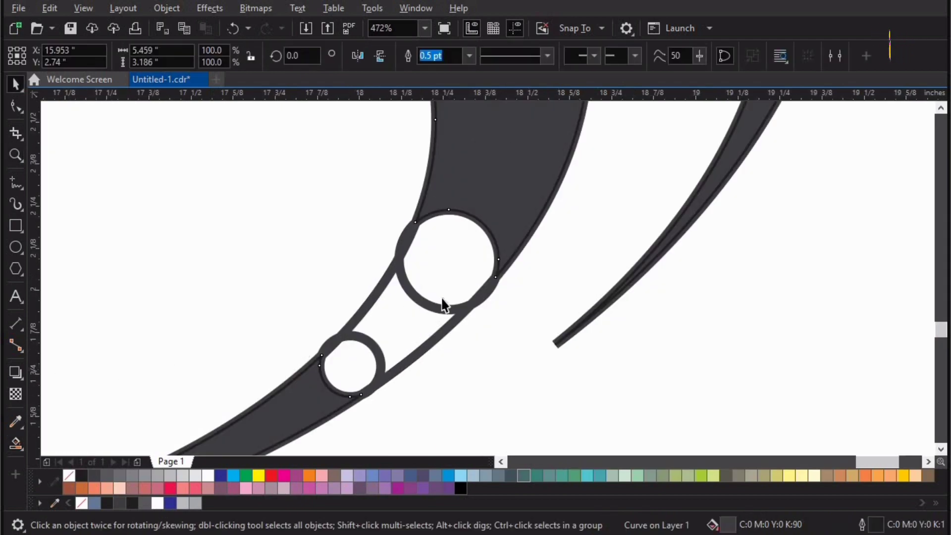
key("z")
key("Escape")
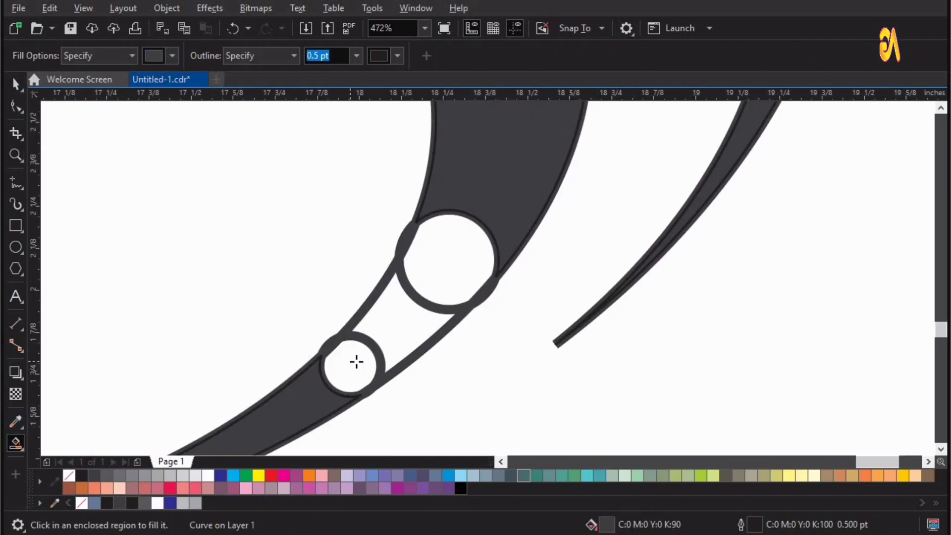
left_click(354, 362)
left_click(456, 250)
key("space")
key("F3")
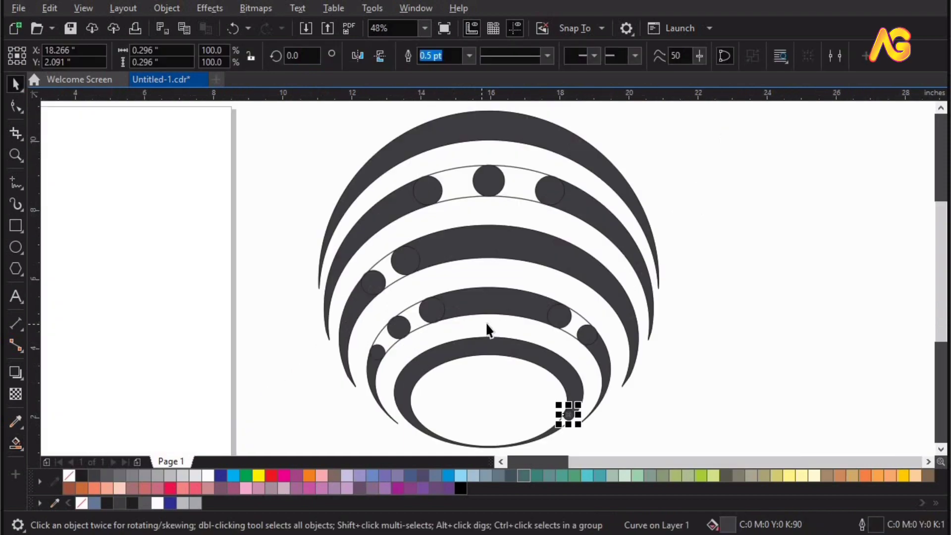
Delete the combined unfilled outline curve beneath the filled band sections.
key("space")
key("space")
left_click(538, 334)
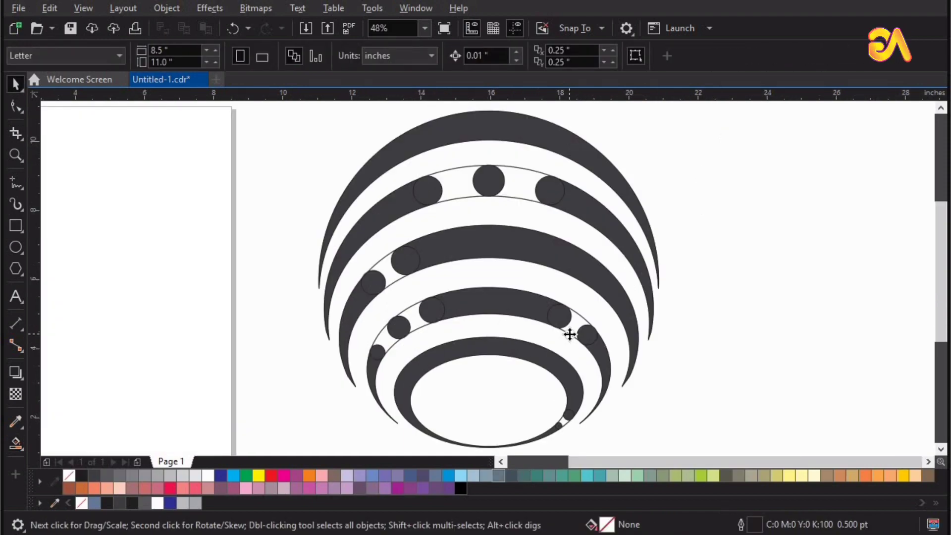
left_click(568, 332)
key("Delete")
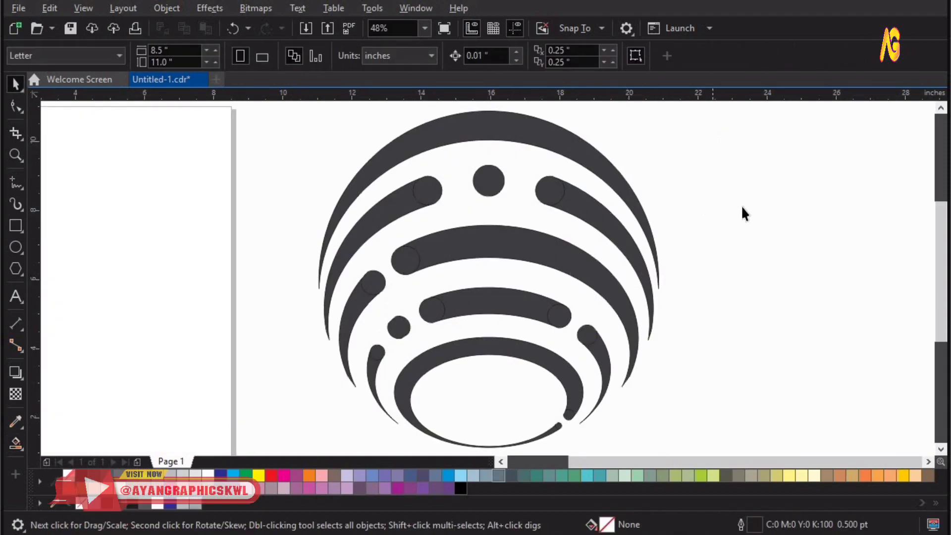
Draw an ellipse inside the innermost ring, about 1.03 by 0.91 in, and widen it to about 1.25 in.
key("z")
mouse_move(265, 193)
left_mouse_down()
mouse_move(626, 449)
mouse_move(479, 372)
left_mouse_up()
left_click_drag(329, 237, 668, 435)
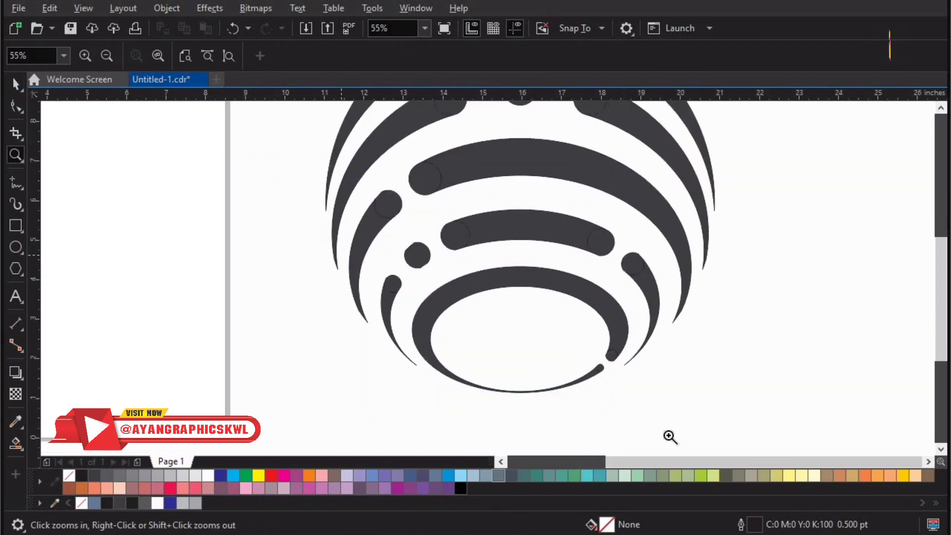
key("space")
left_click(16, 247)
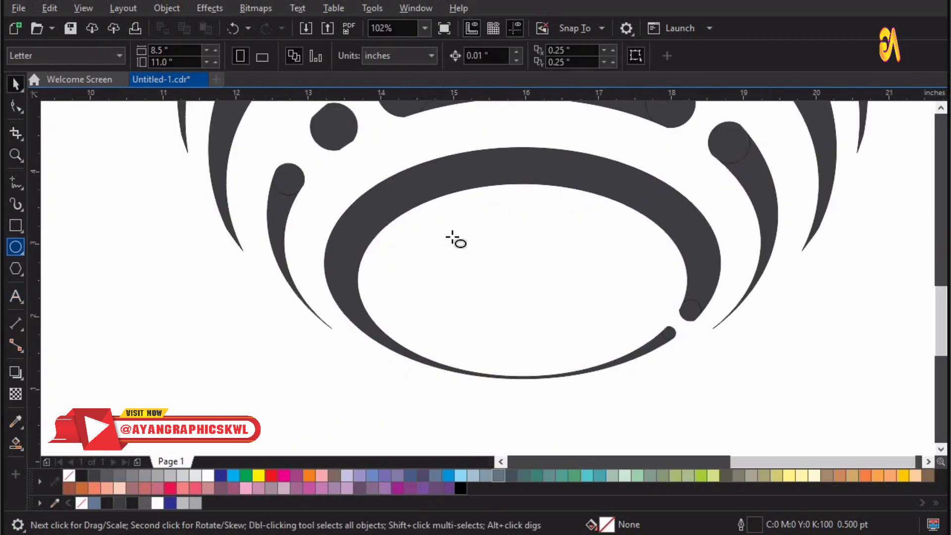
left_click_drag(456, 236, 534, 305)
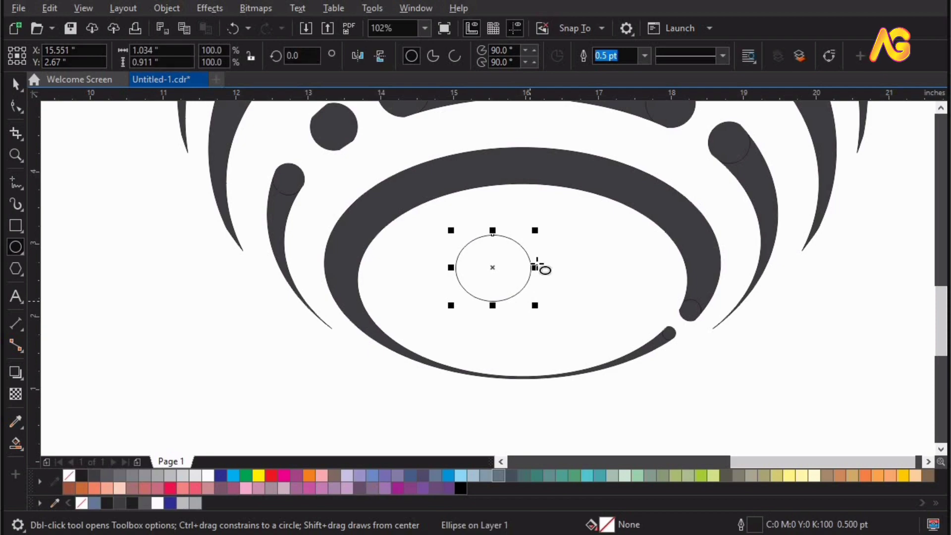
key("space")
left_click_drag(532, 267, 547, 268)
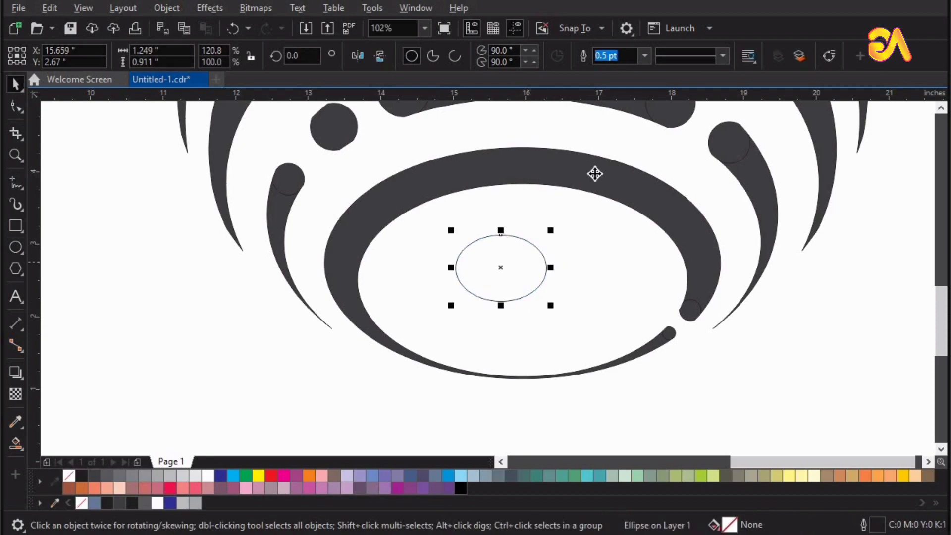
Centre the small ellipse on the innermost ring, then shift it slightly down to about X 15.843, Y 2.46 in.
left_click(594, 174, "shift")
key("c")
key("e")
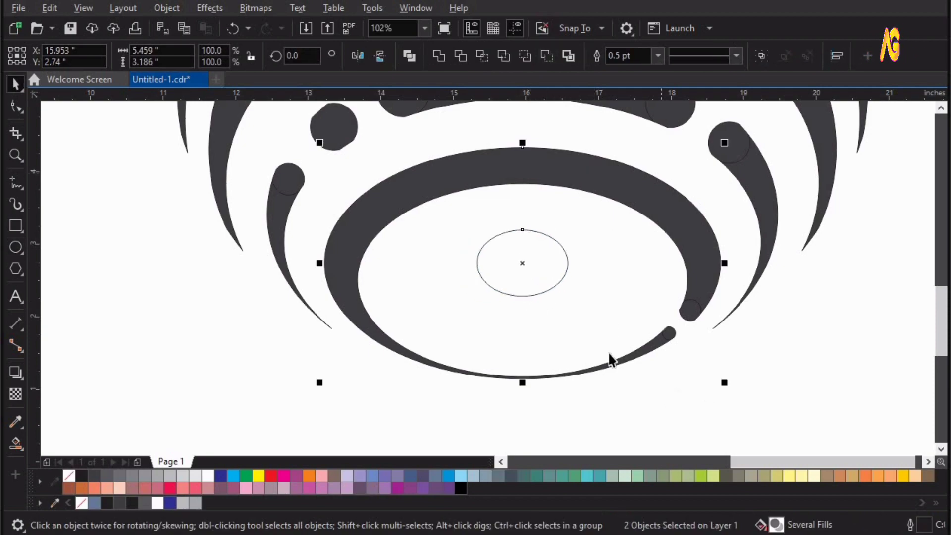
left_click(611, 360, "shift")
left_click_drag(522, 283, 515, 283)
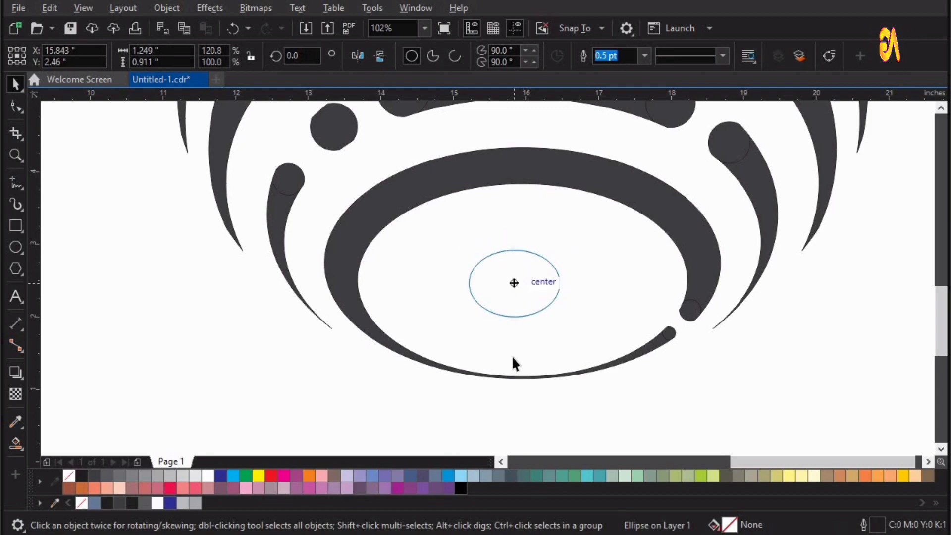
key("F4")
left_click(744, 299)
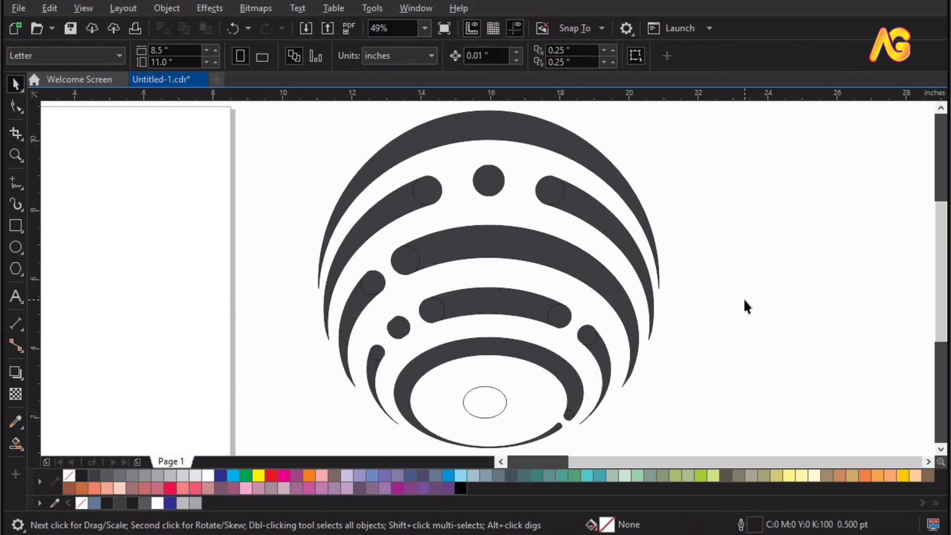
Combine all sphere sections, circles and the central ellipse into a single 90% black curve.
key("F3")
left_click_drag(505, 171, 482, 151)
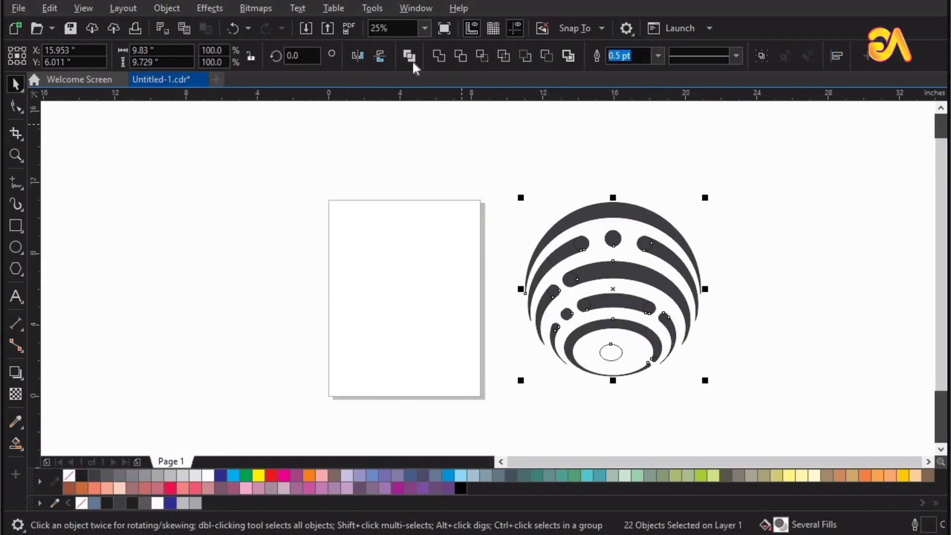
left_click(411, 58)
left_click(461, 220)
key("F2")
left_click(594, 368)
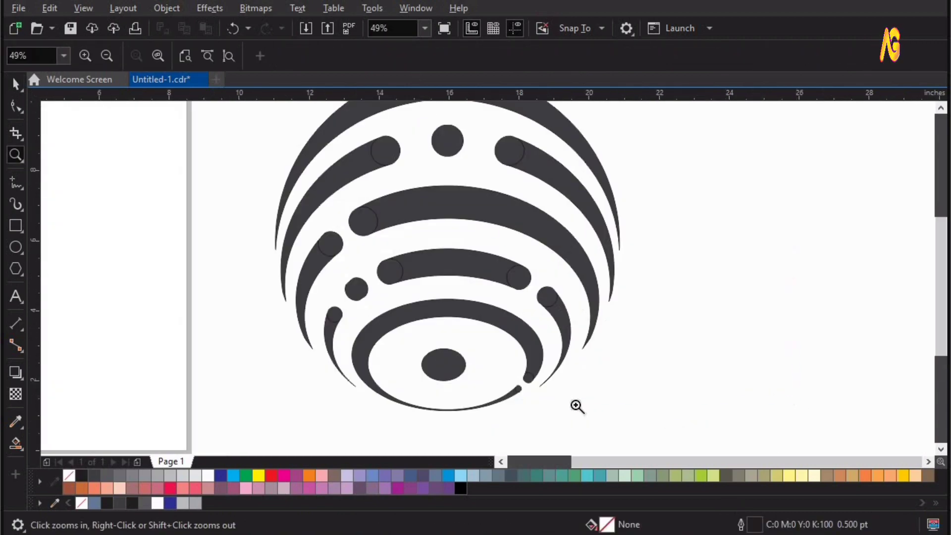
Fill the whole logo curve with 100% black and remove its outline.
key("F4")
key("ctrl+a")
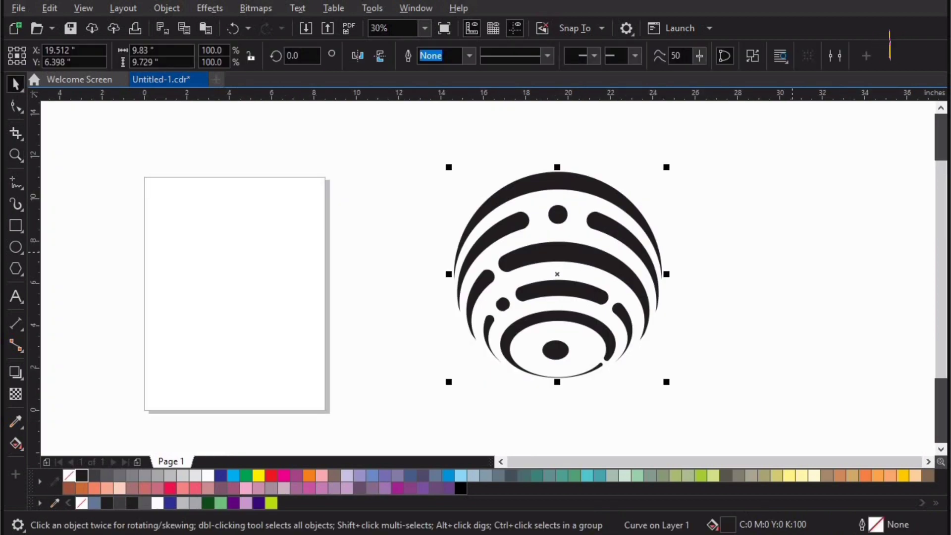
left_click(713, 342)
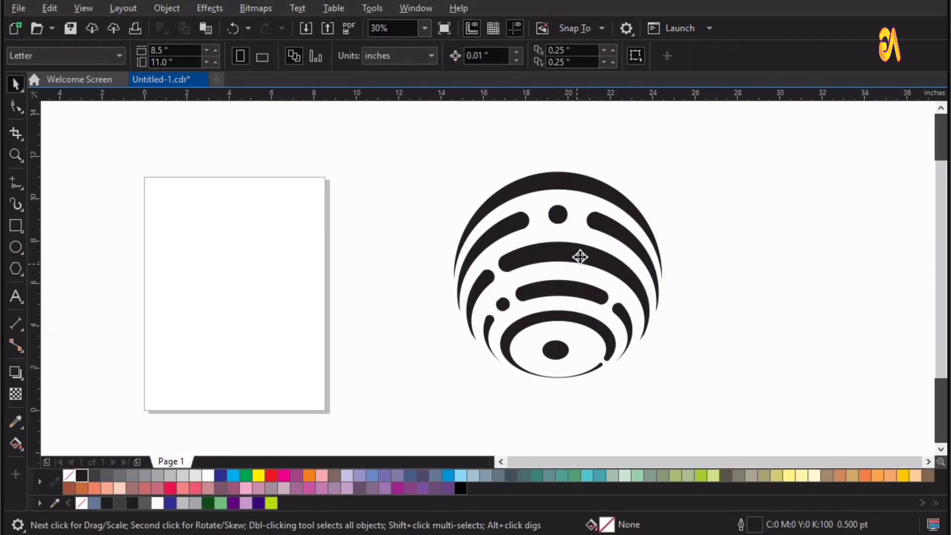
Recolour the whole logo lime green, R185 G223 B16 (#B9DF10).
left_click(579, 256)
left_click(272, 503)
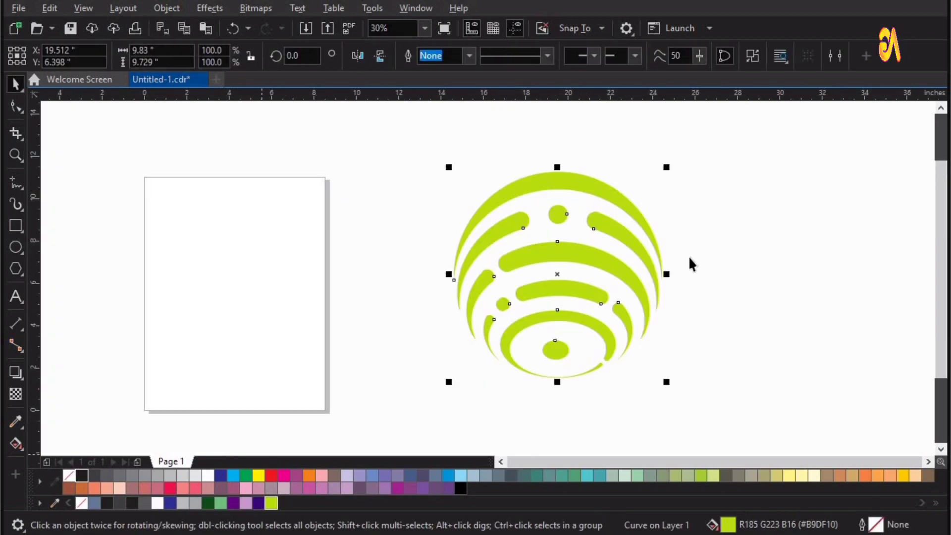
key("z")
left_click_drag(373, 146, 706, 405)
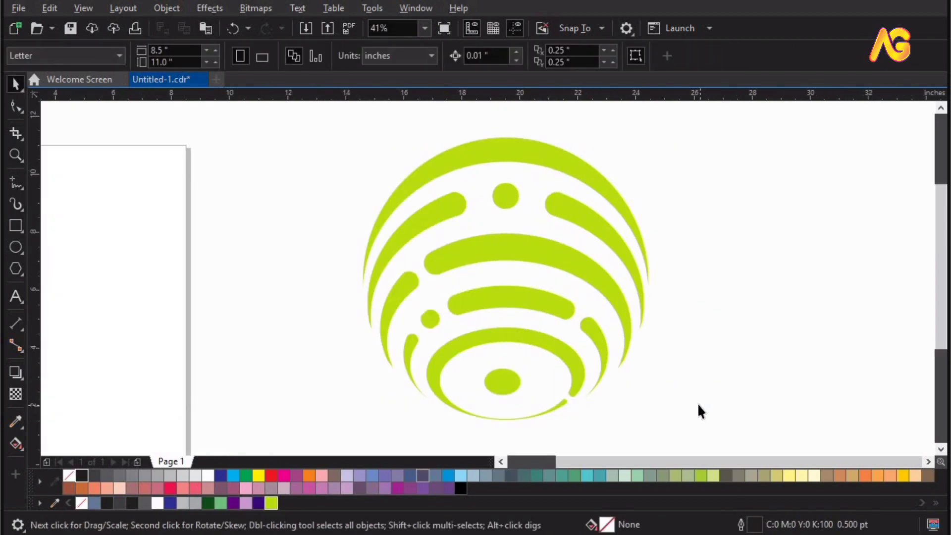
key("F4")
key("F2")
left_click(789, 287)
right_click(726, 270)
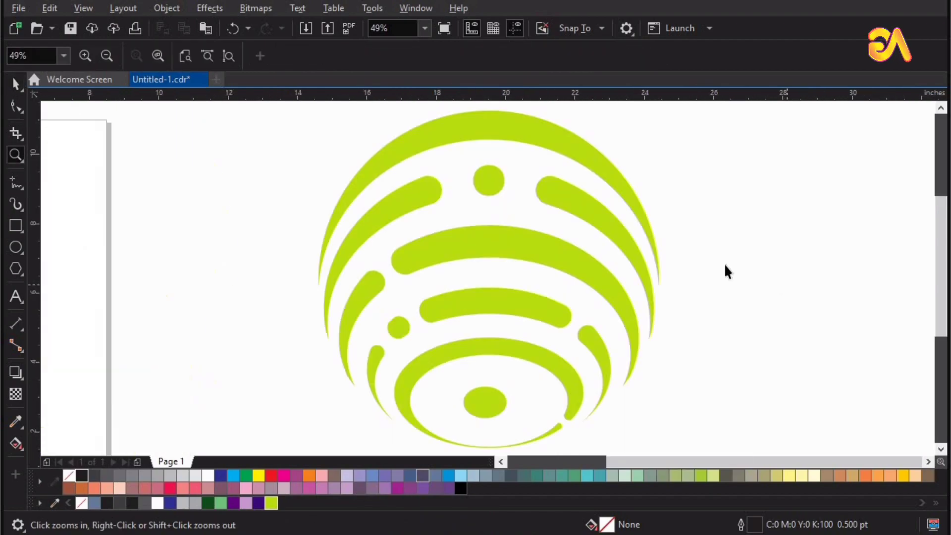
key("space")
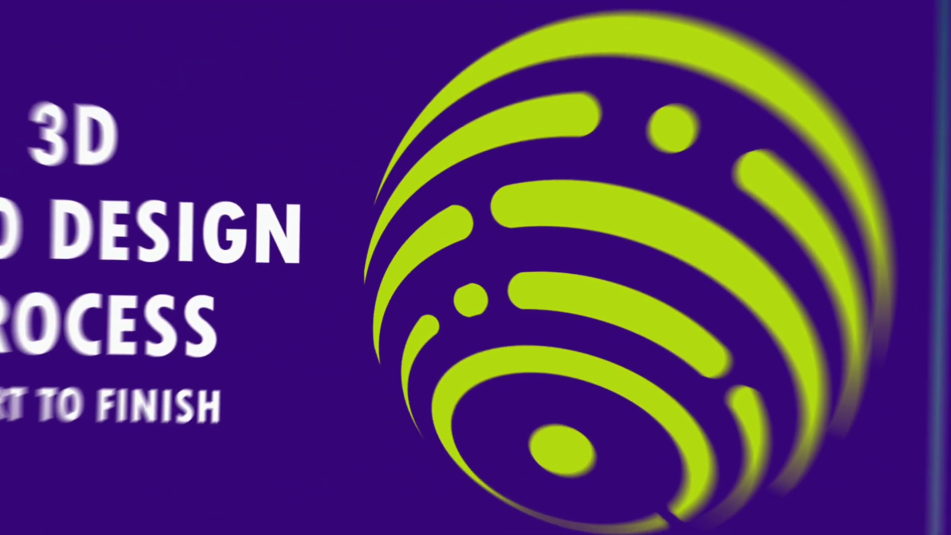